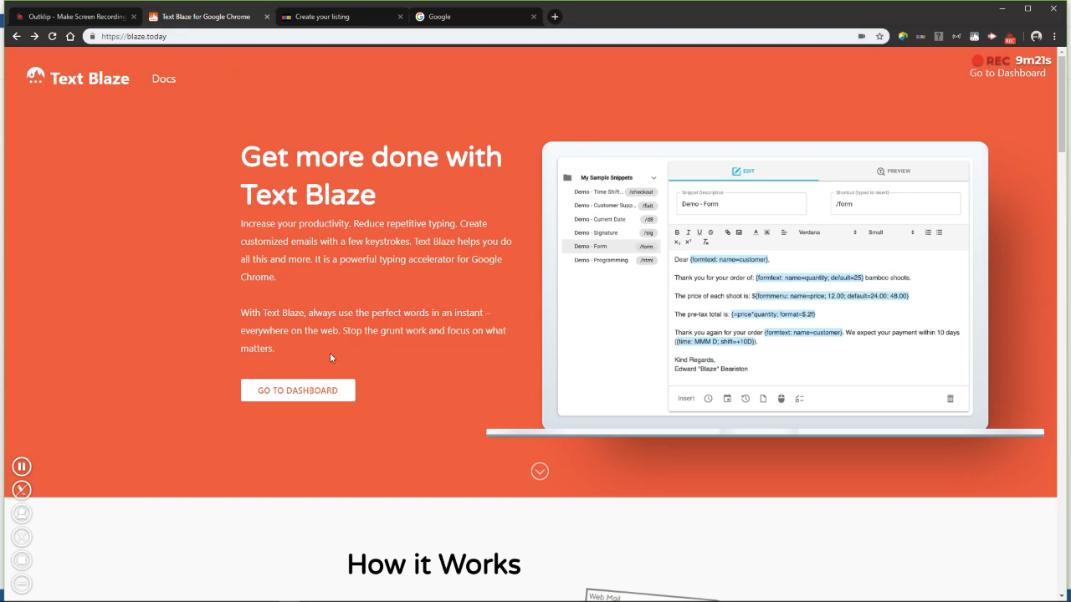
Open the Text Blaze dashboard sign-in page
left_click(311, 399)
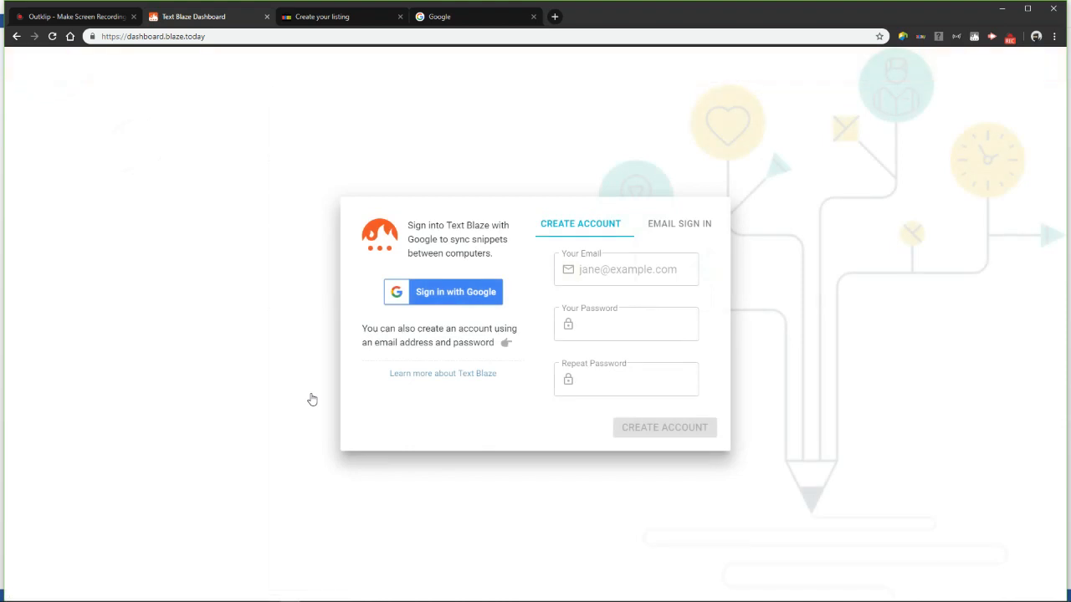
Open 10minutemail.com in the Google tab to get a temporary e-mail address
left_click(443, 25)
left_click(435, 36)
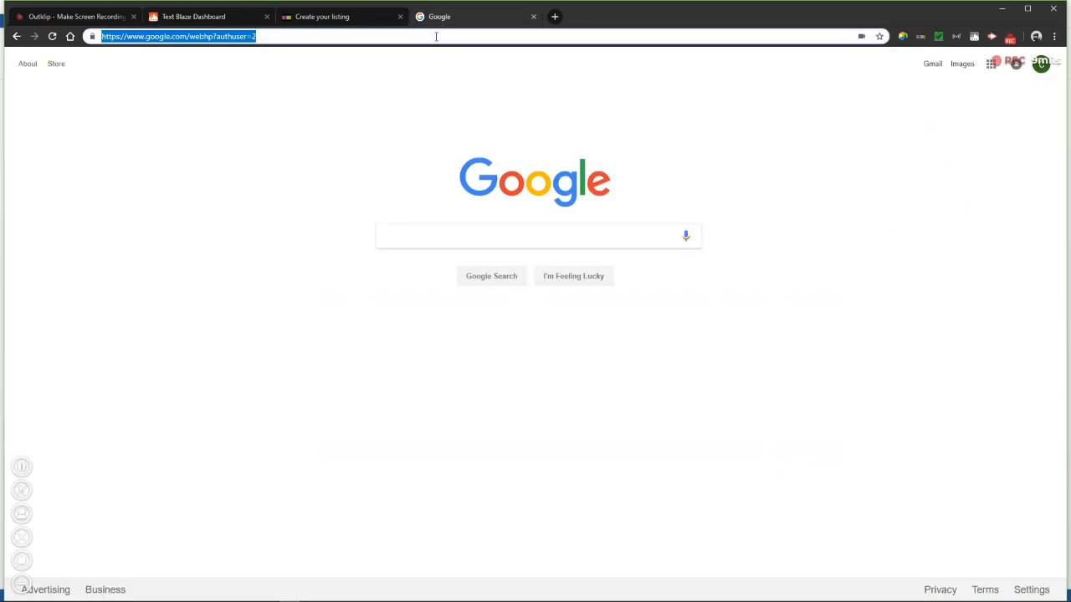
type("10")
key("Return")
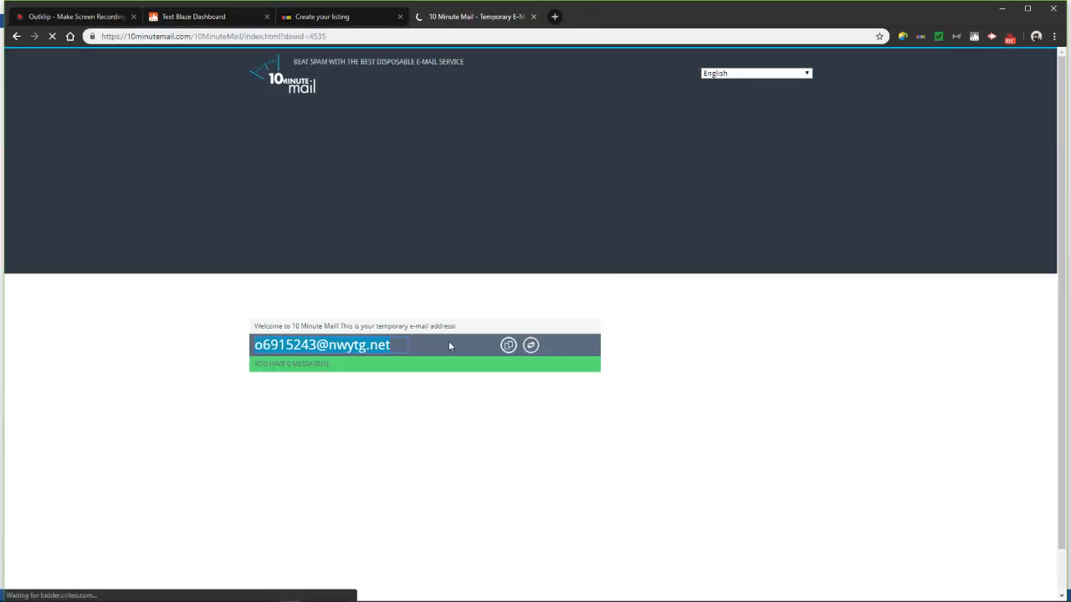
Copy the temporary e-mail address and paste it into the Text Blaze account e-mail field
right_click(381, 350)
left_click(405, 357)
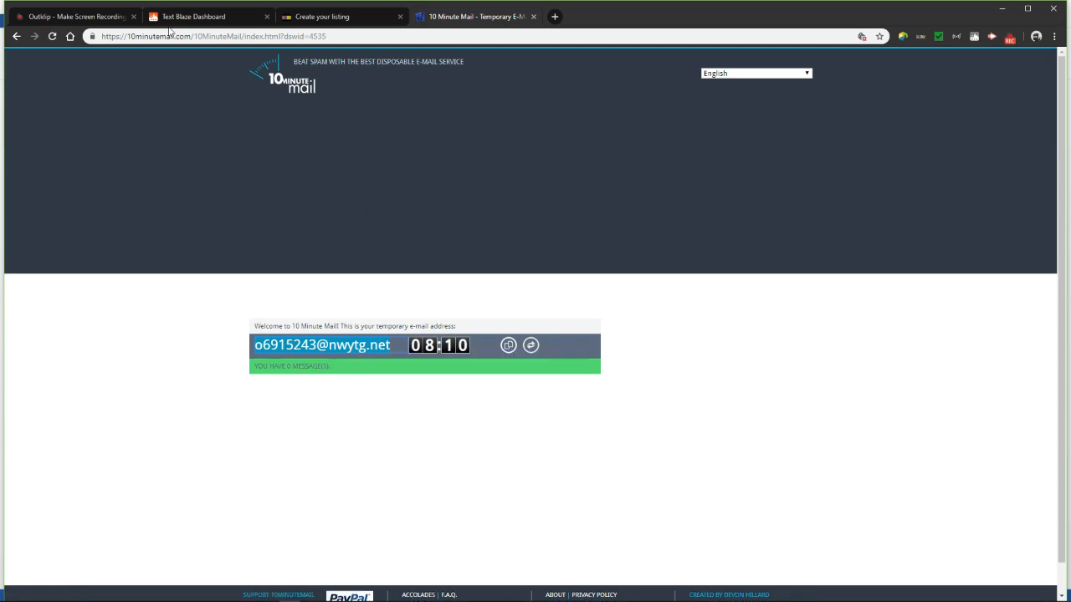
left_click(220, 22)
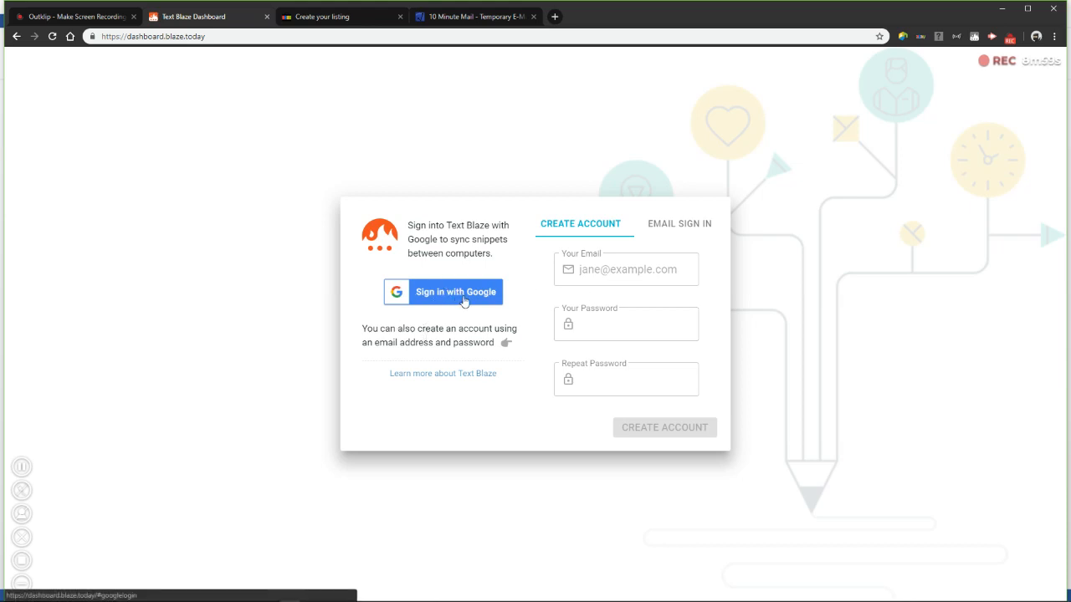
left_click(624, 269)
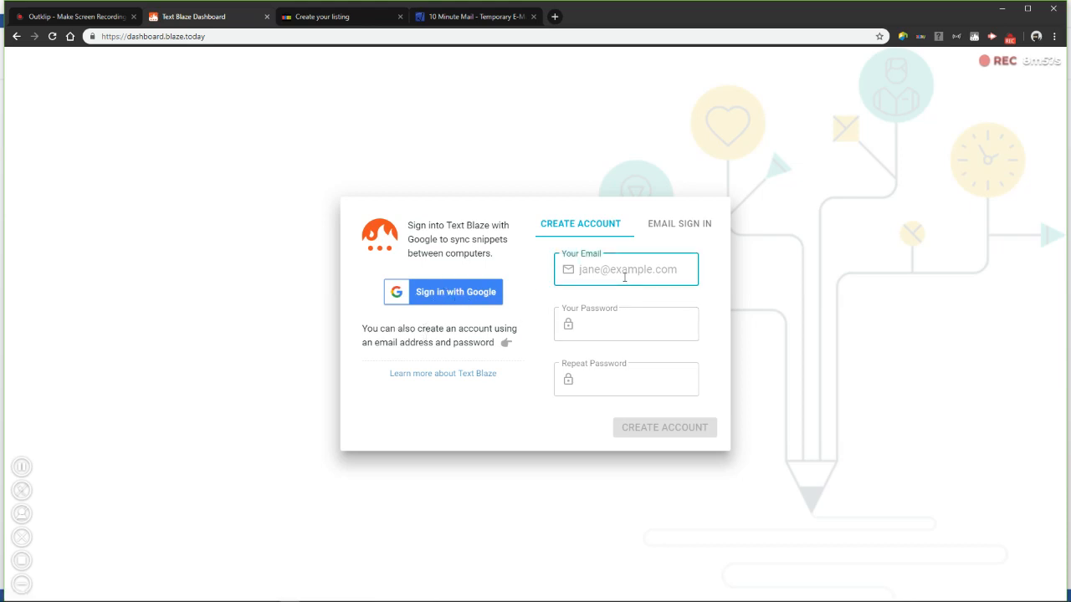
key("ctrl+v")
Enter the account password twice and create the Text Blaze account
left_click(614, 325)
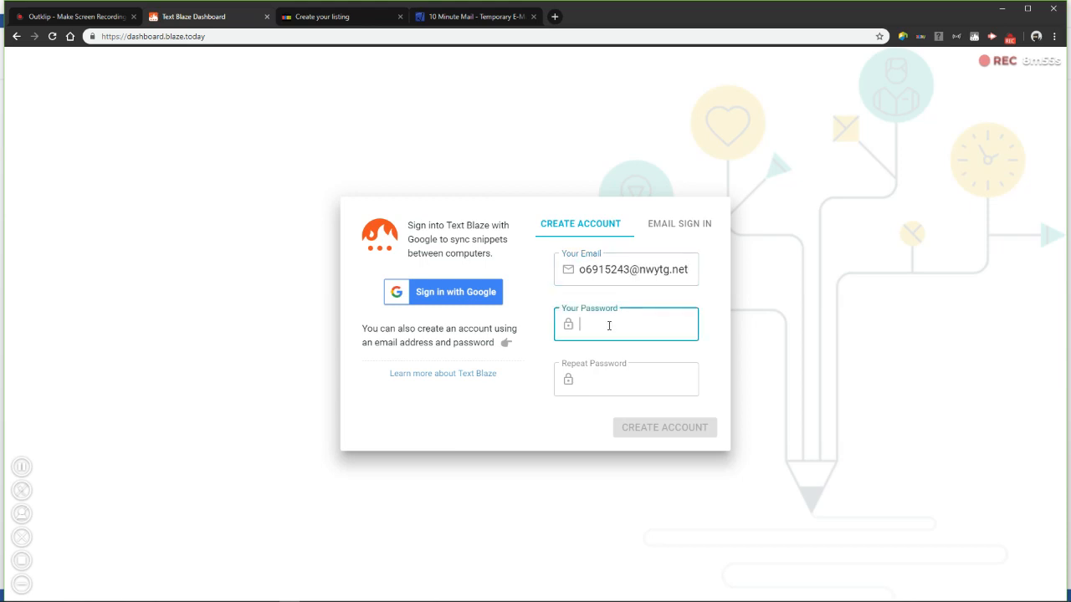
type("********")
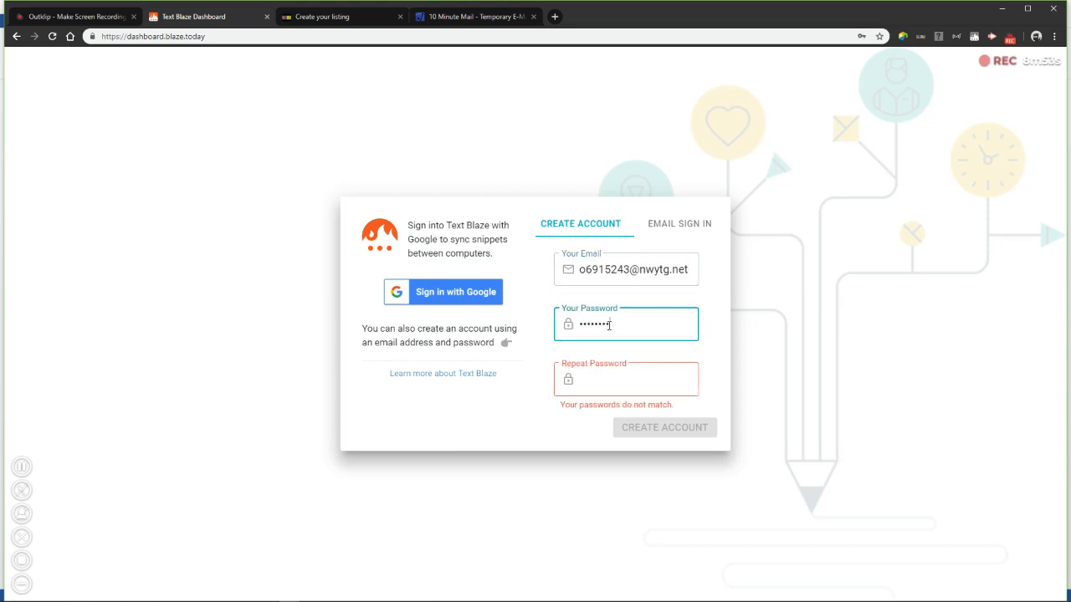
key("Tab")
type("********")
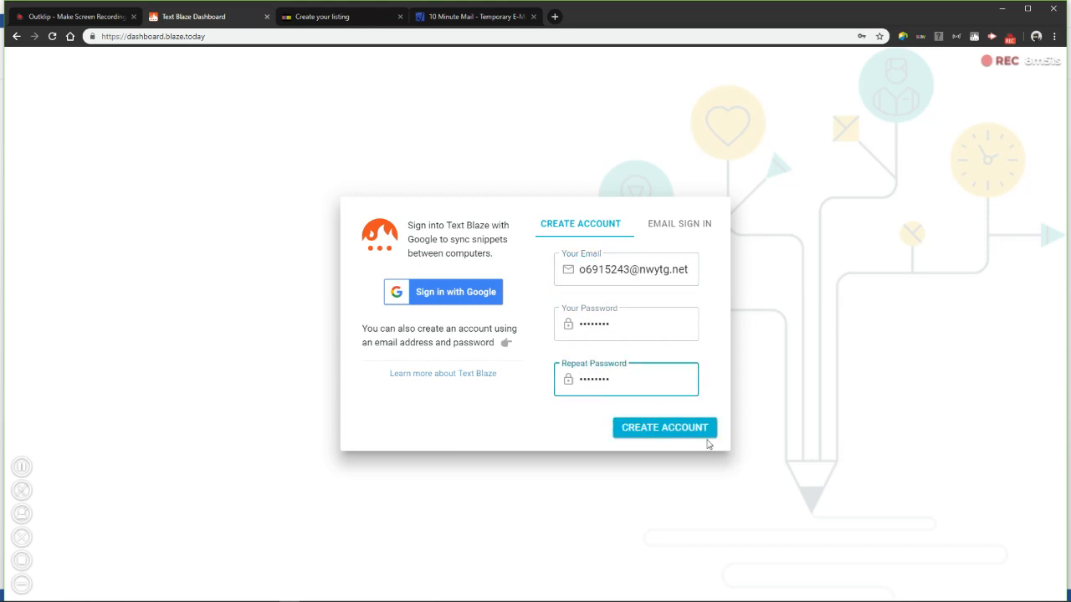
left_click(699, 429)
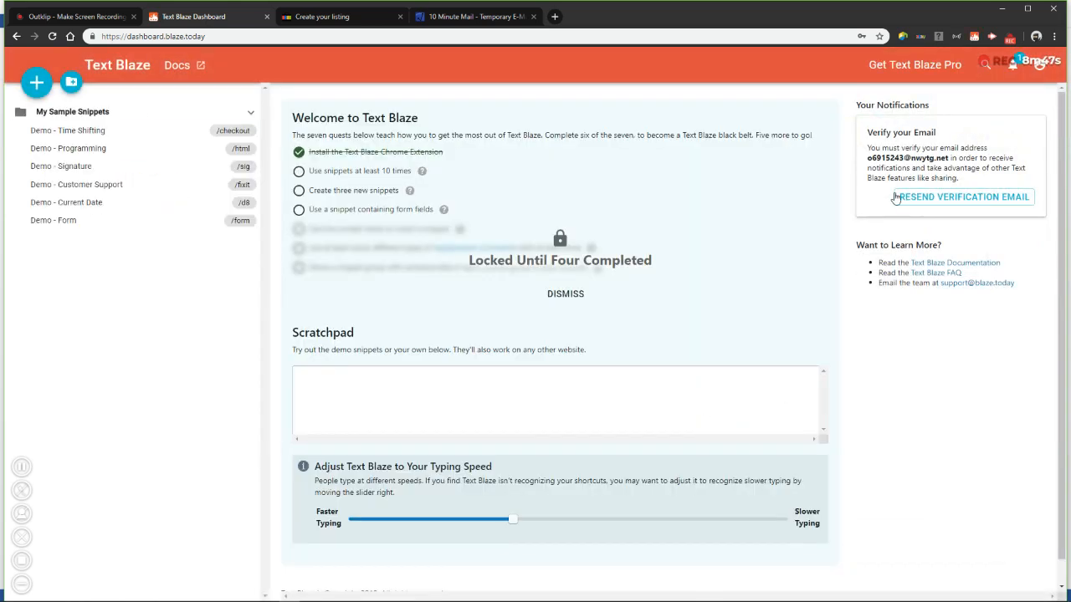
left_click(469, 17)
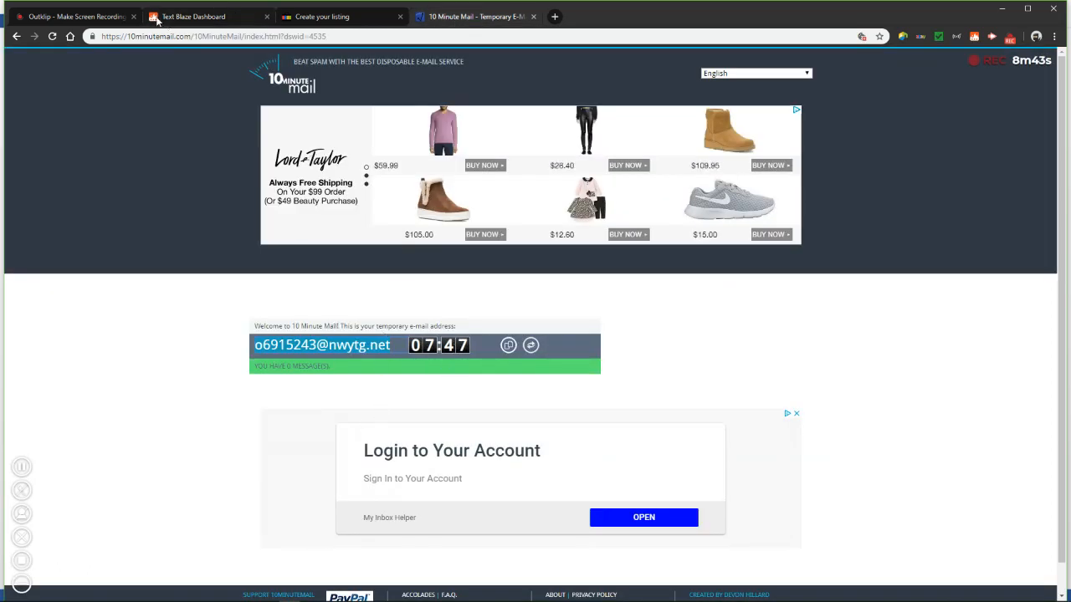
left_click(191, 17)
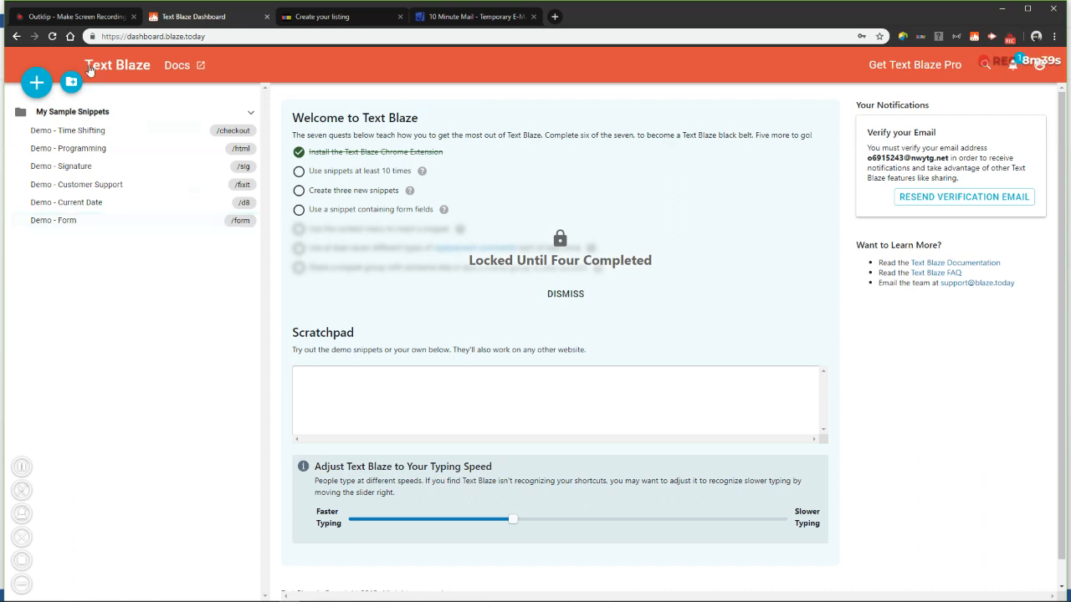
Browse the sample demo snippets to review their contents
left_click(75, 131)
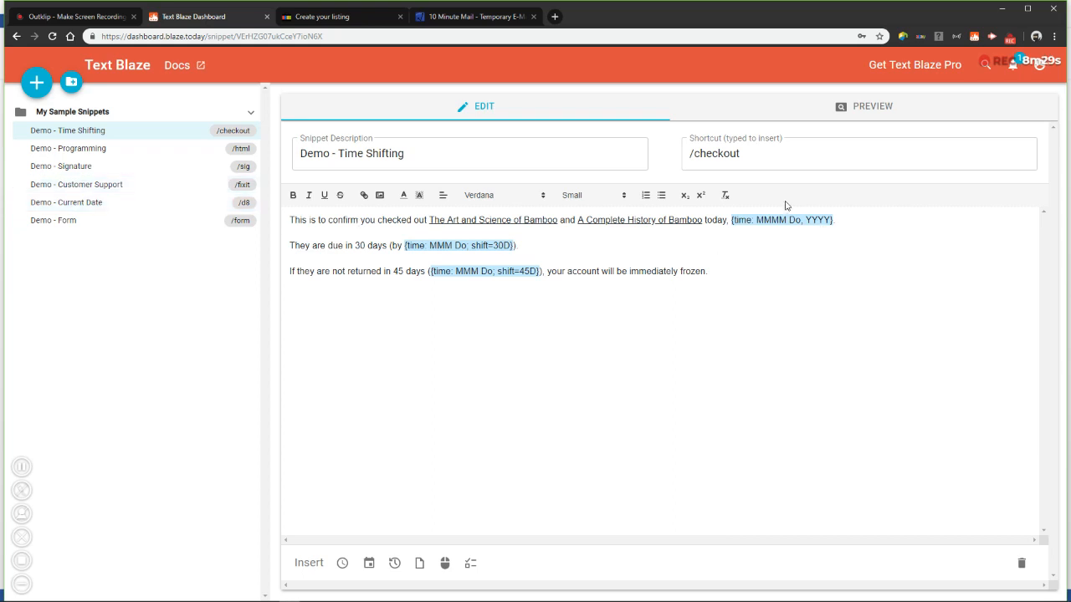
left_click_drag(753, 153, 669, 173)
left_click(737, 276)
left_click_drag(737, 276, 276, 211)
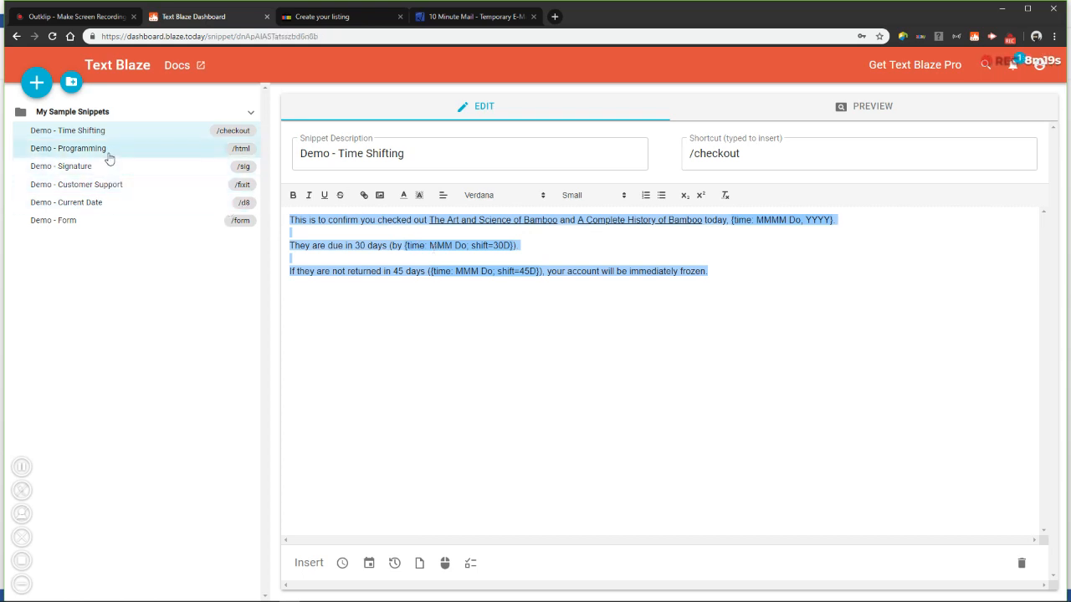
left_click(96, 148)
left_click(96, 167)
left_click(95, 185)
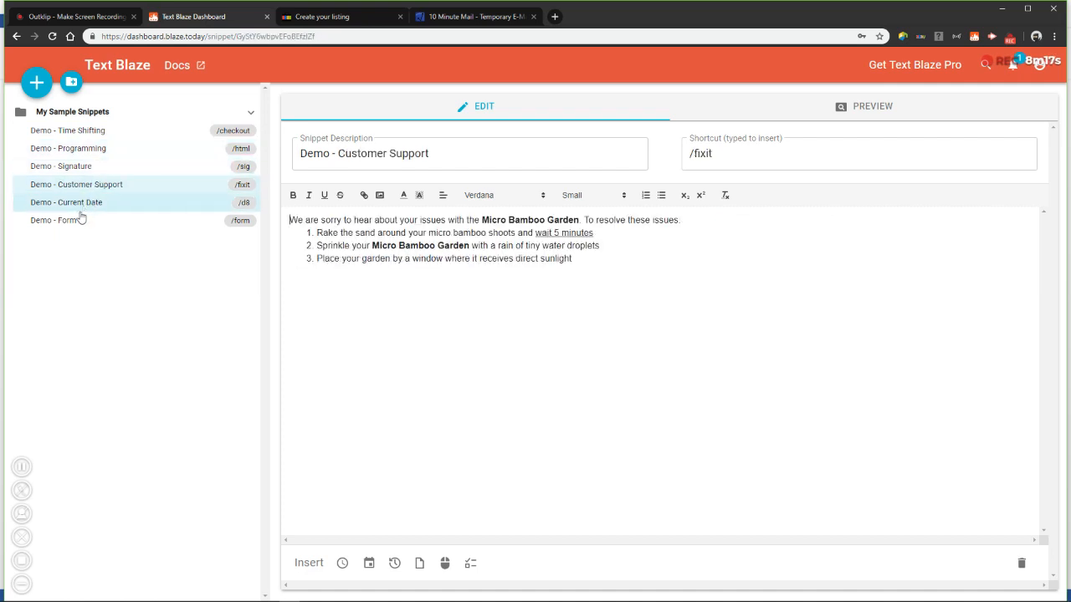
left_click(80, 206)
left_click(75, 221)
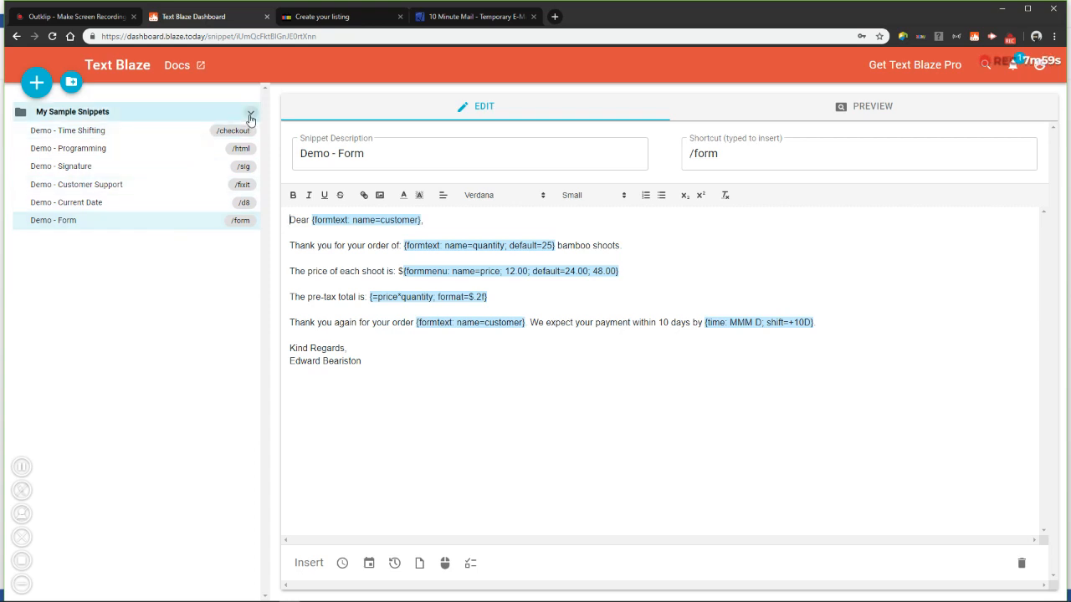
Delete the Demo - Time Shifting snippet
left_click(223, 132)
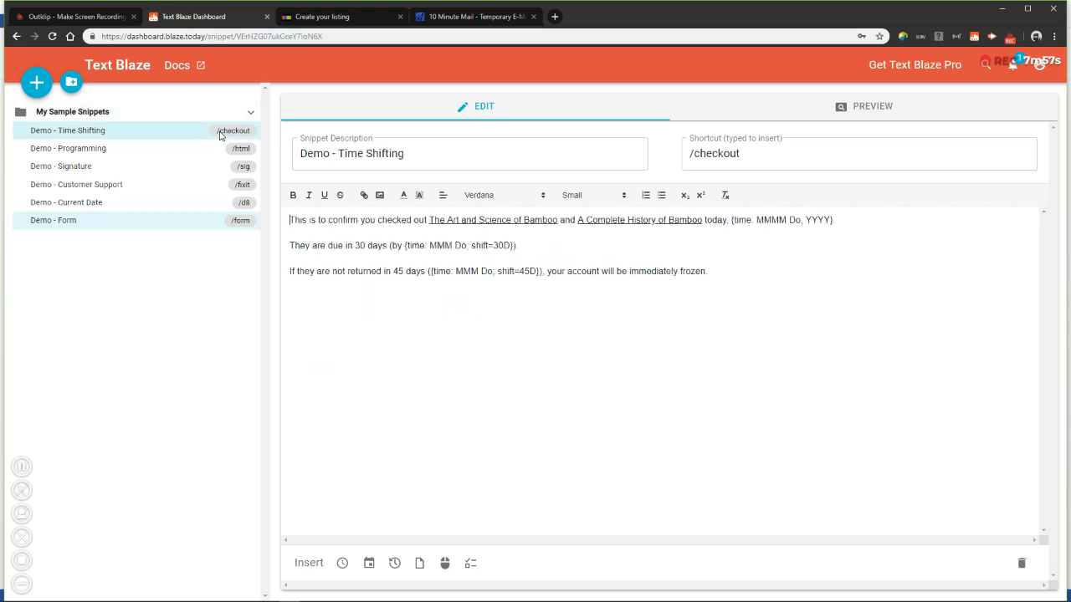
left_click(1021, 563)
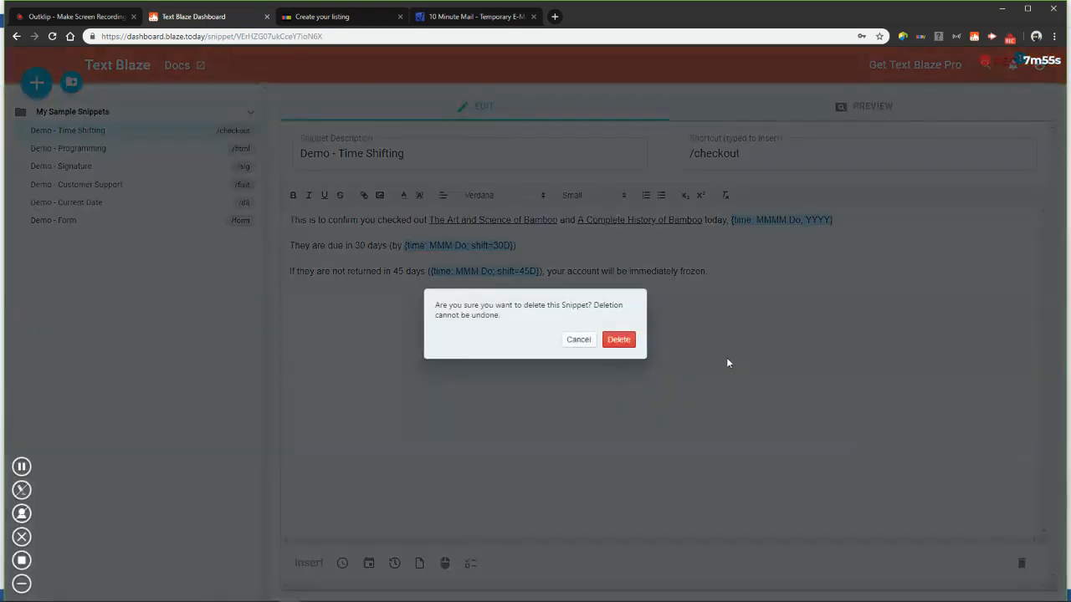
left_click(619, 339)
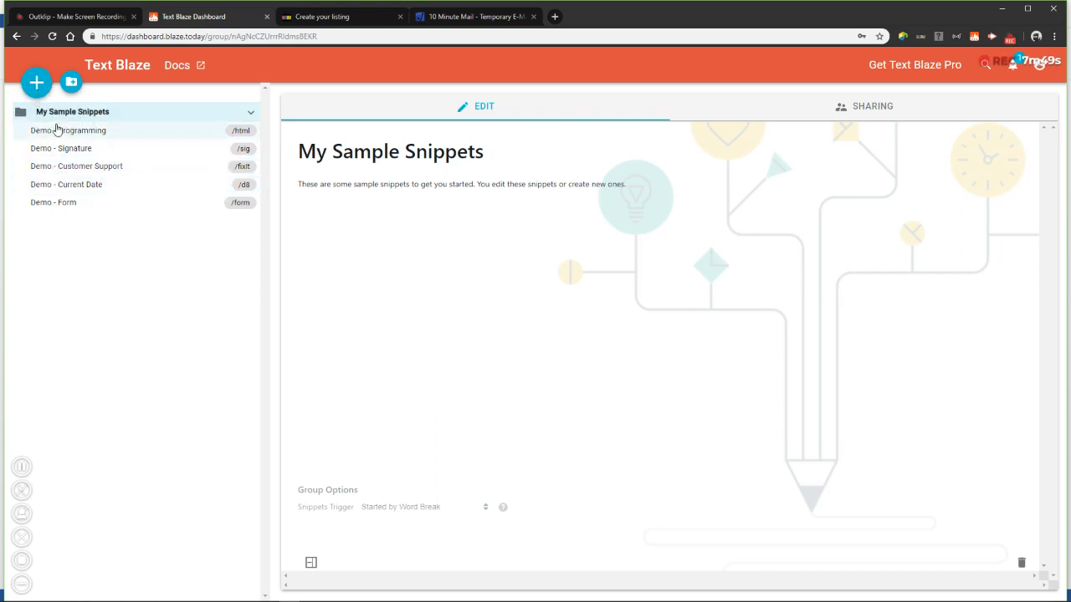
Create a new snippet group named Ebay Listing Templates
left_click(71, 82)
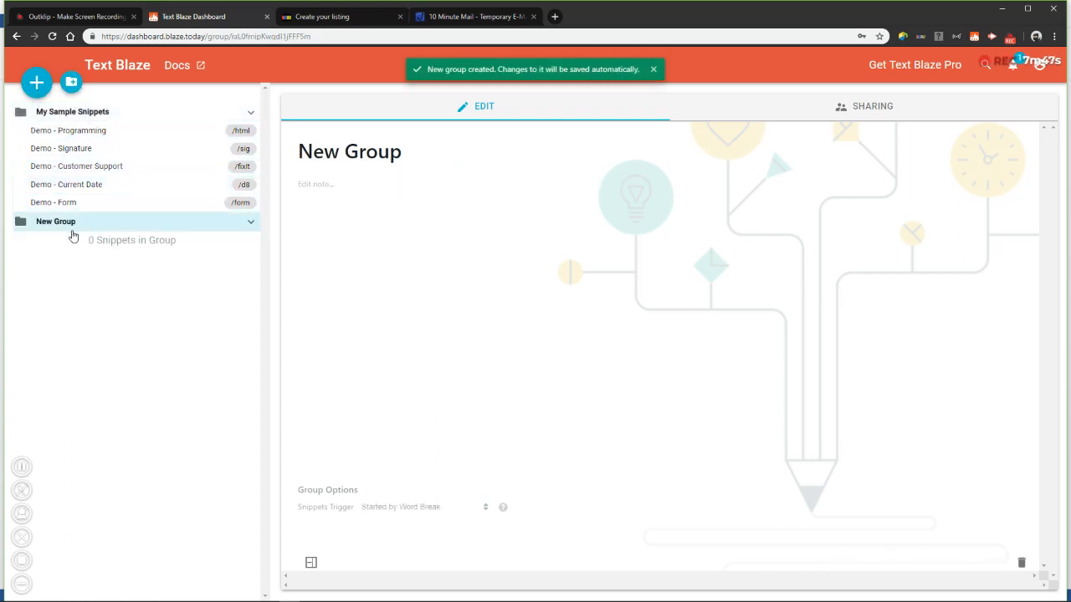
left_click(330, 151)
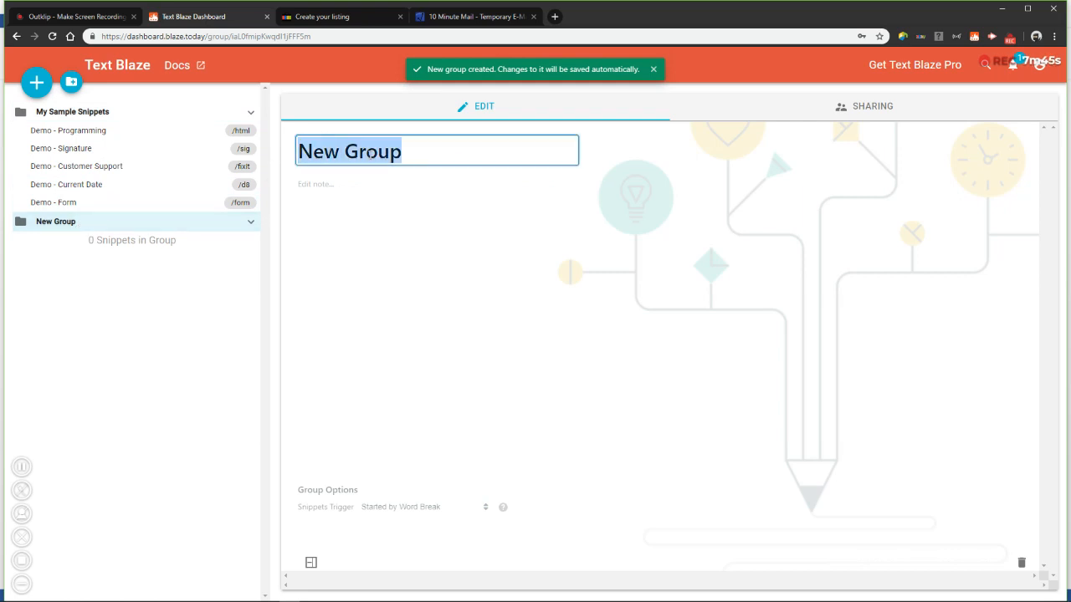
type("Ema")
key("BackSpace")
key("BackSpace")
type("b")
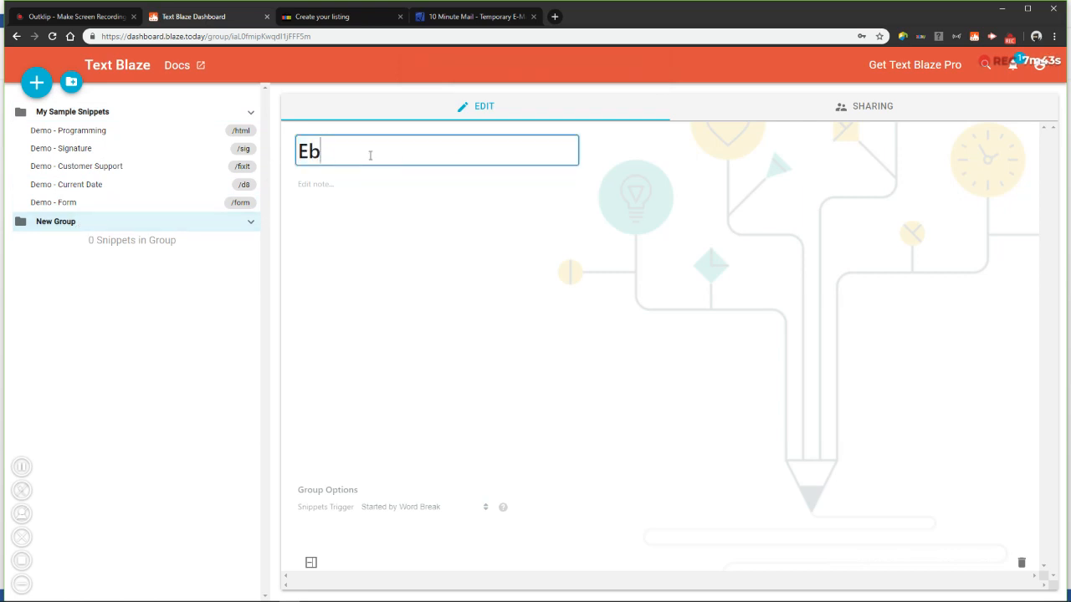
type("ay Listing Templates")
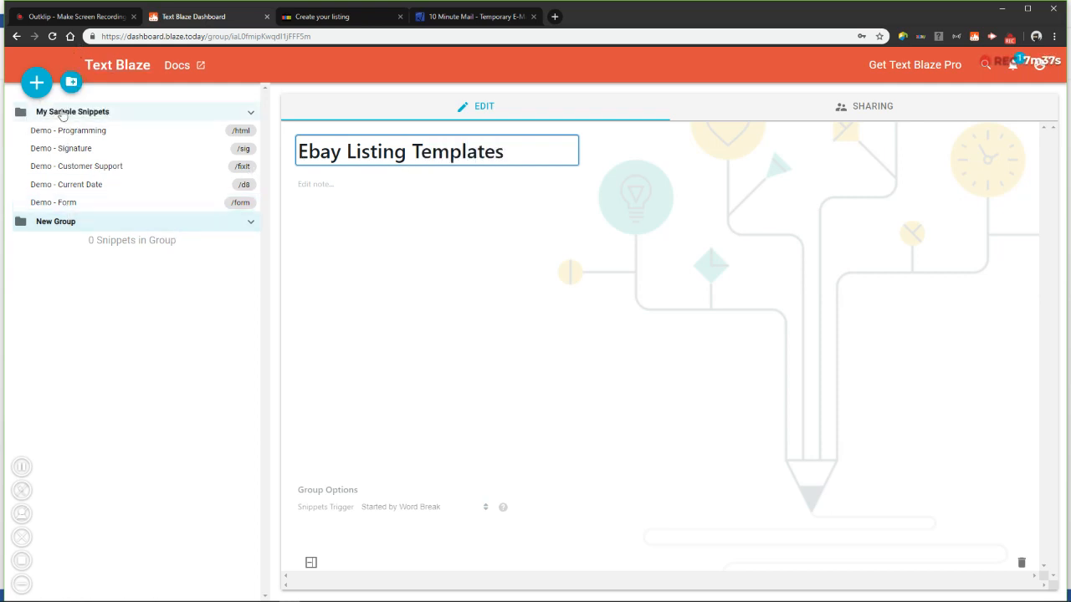
Add a new snippet to the group with the description Listing Template - shirts
left_click(36, 82)
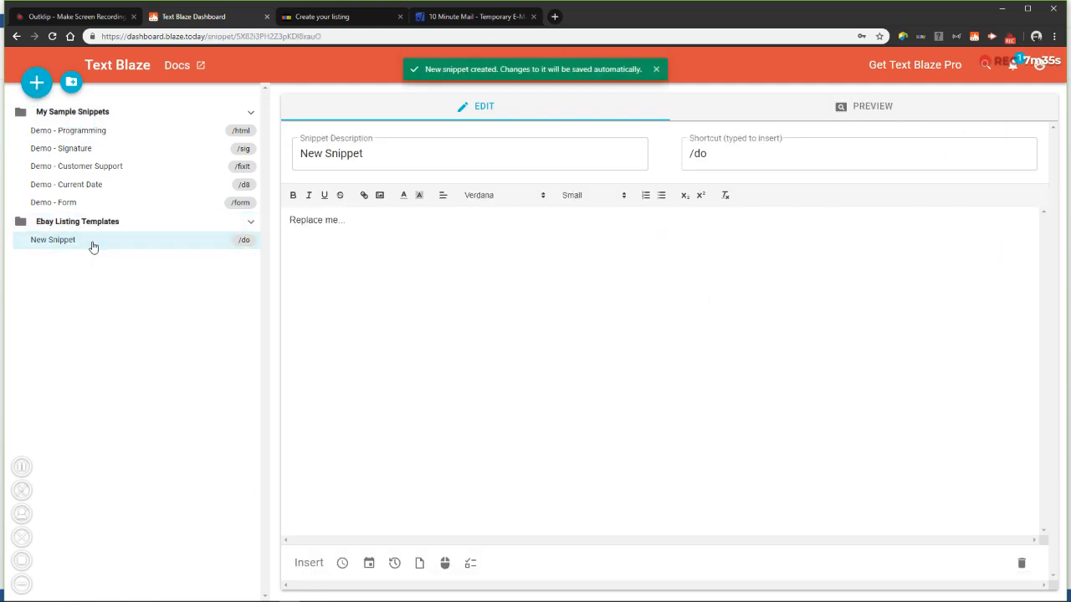
left_click(389, 163)
key("ctrl+a")
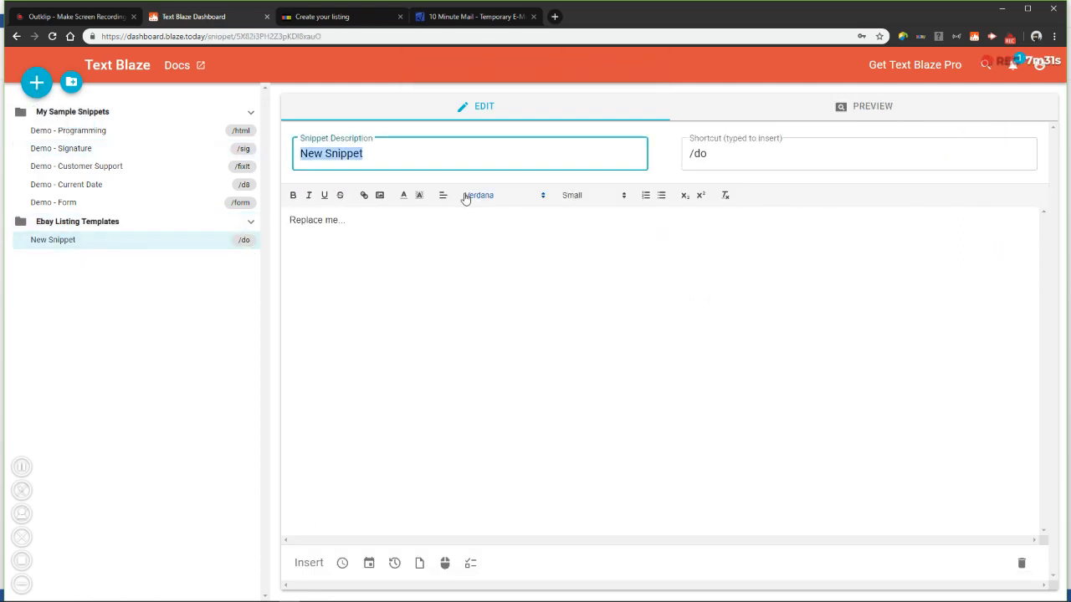
type("Listing Template")
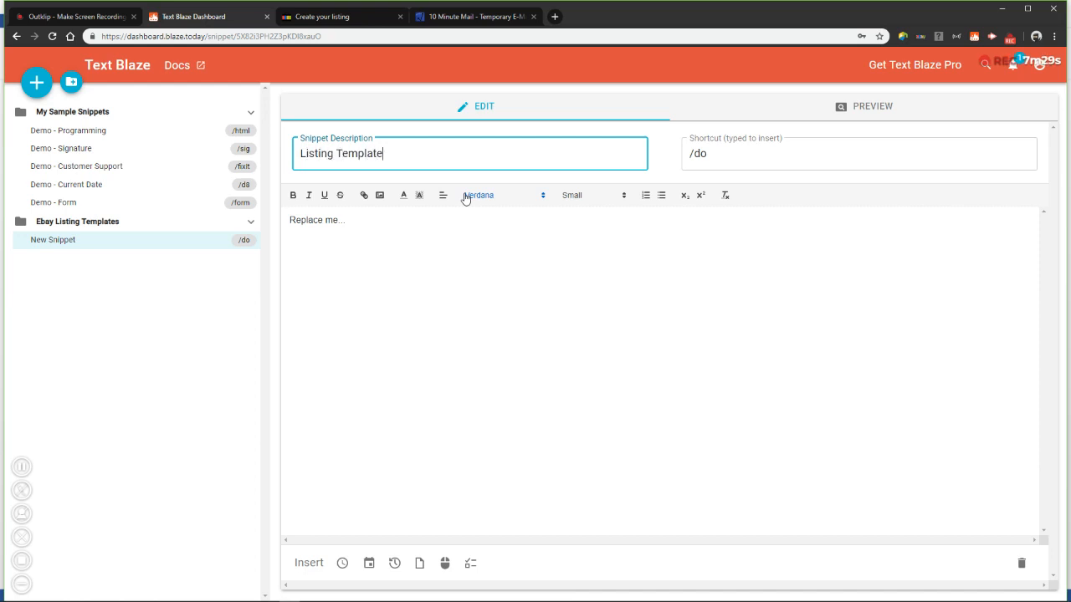
type(" - shirts")
key("Tab")
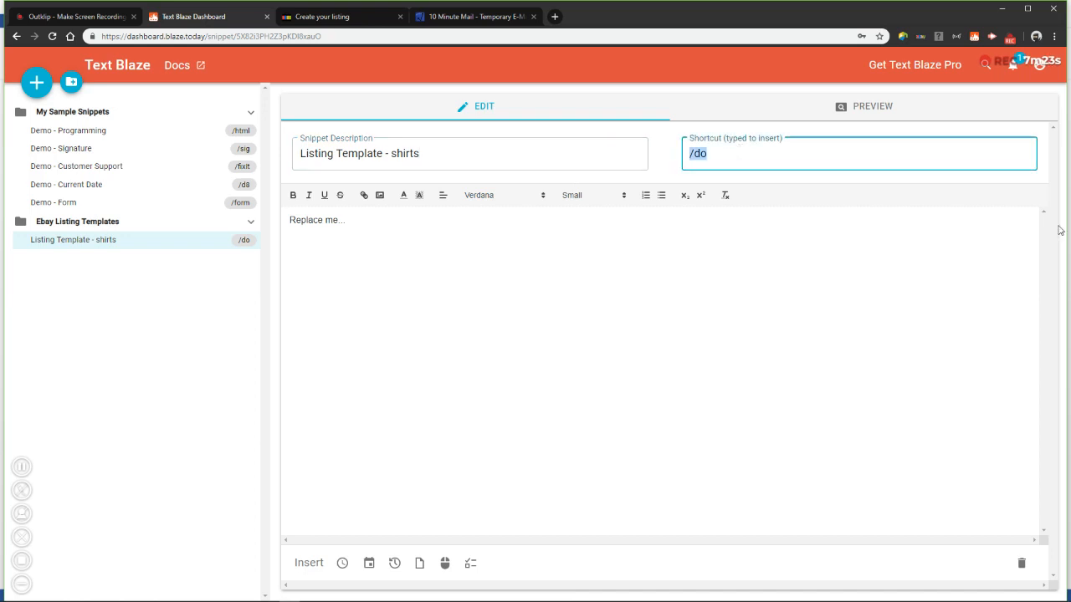
Set the snippet's shortcut to sss
type("sss")
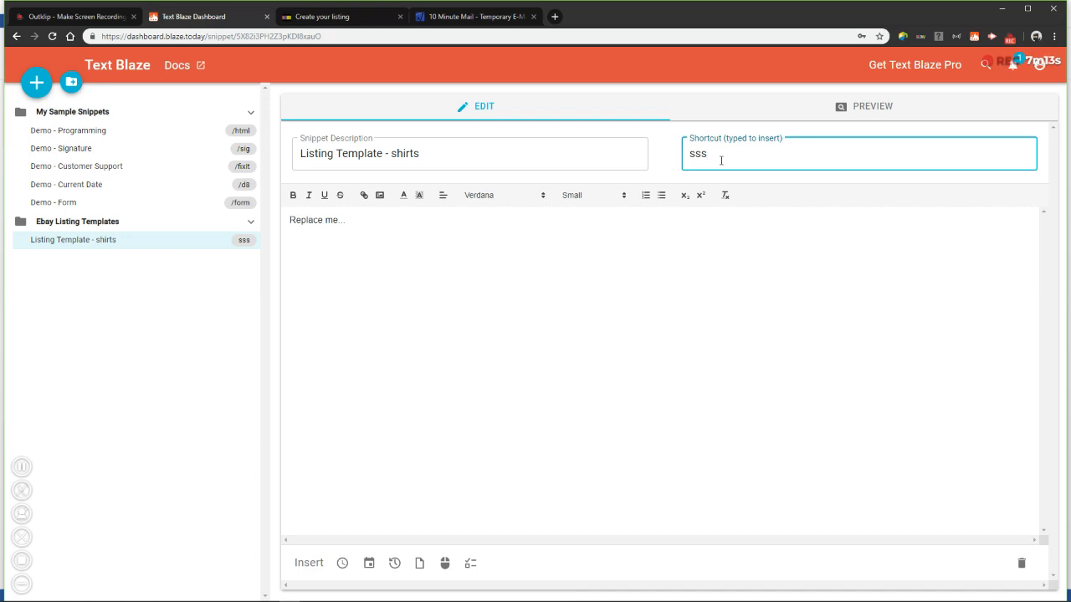
key("BackSpace")
Copy the used-shirts listing text from the Word document and paste it over the snippet's placeholder text
triple_click(362, 225)
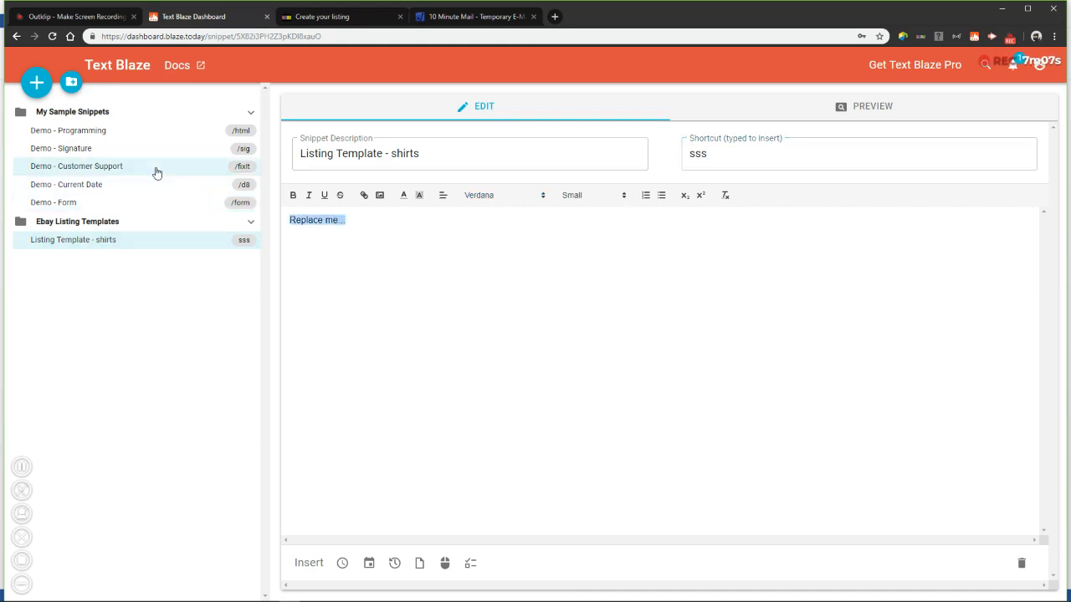
key("alt+Tab")
key("alt+Tab")
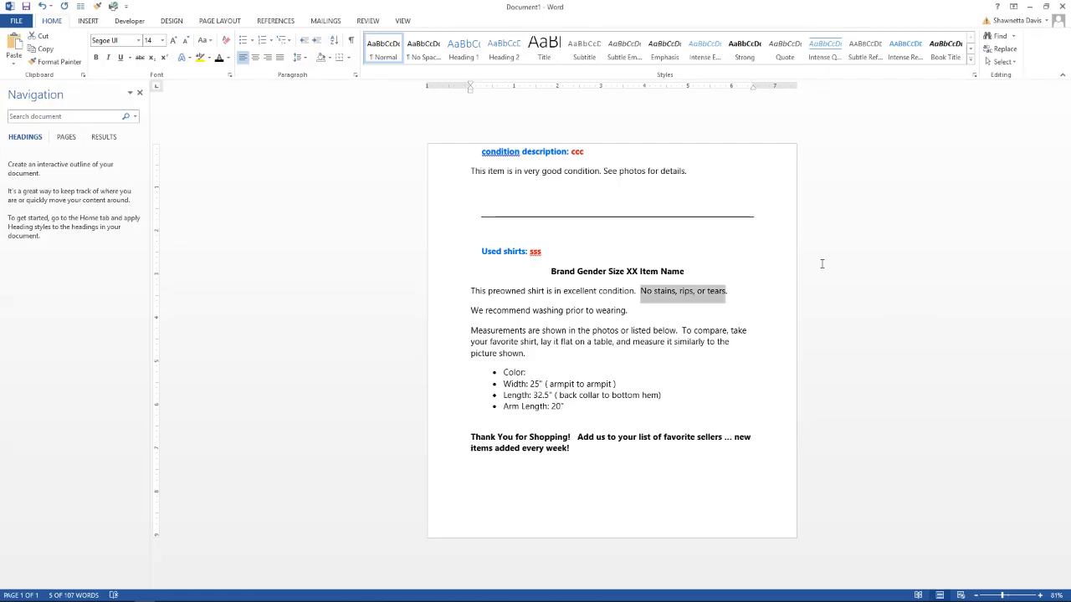
left_click(683, 315)
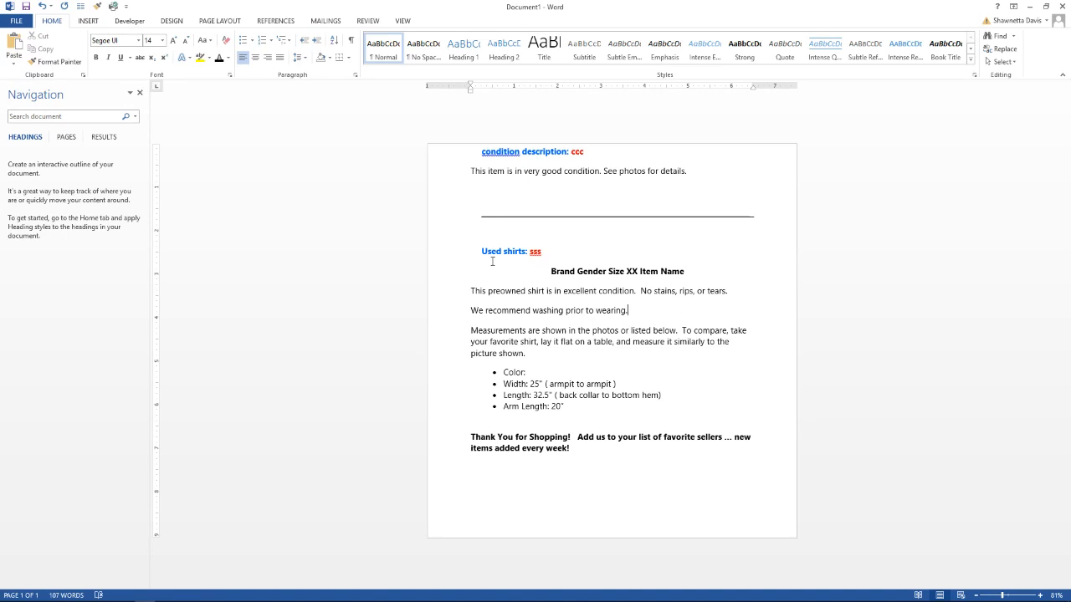
left_click_drag(550, 271, 570, 450)
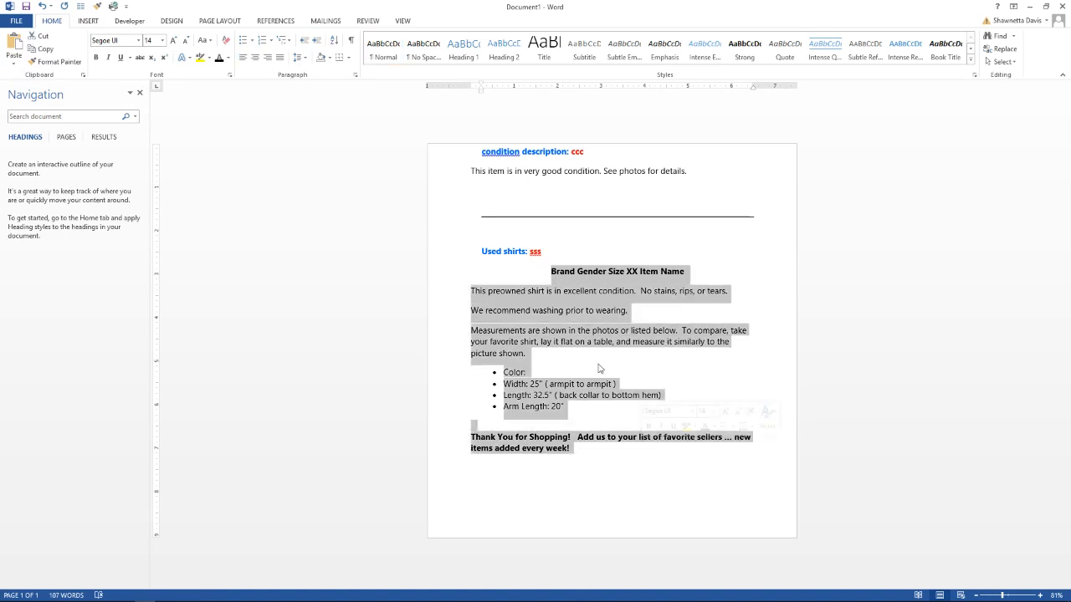
right_click(565, 303)
left_click(600, 324)
key("alt+Tab")
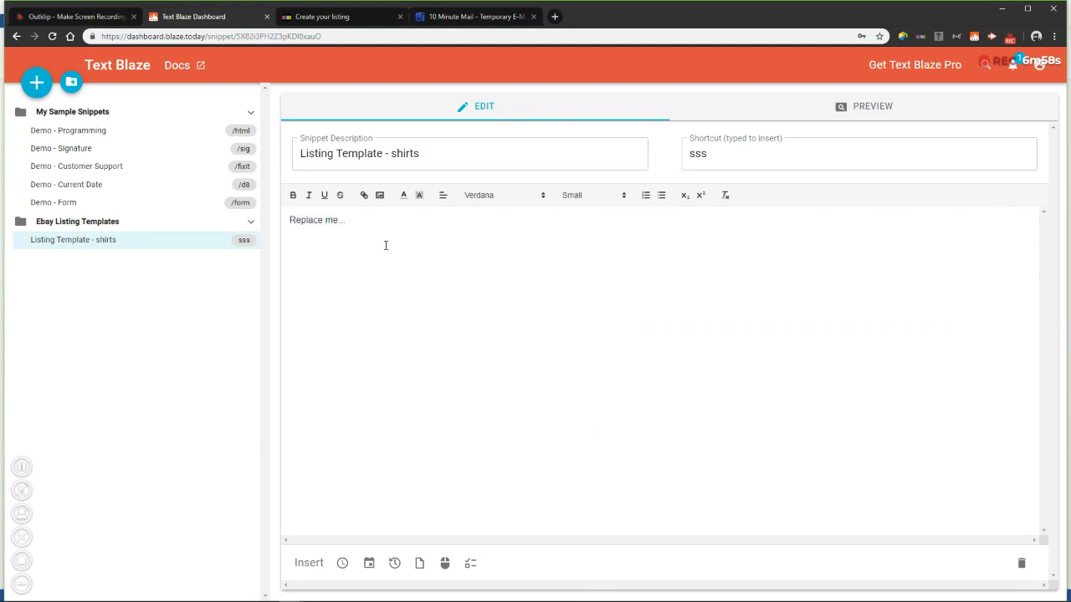
key("ctrl+v")
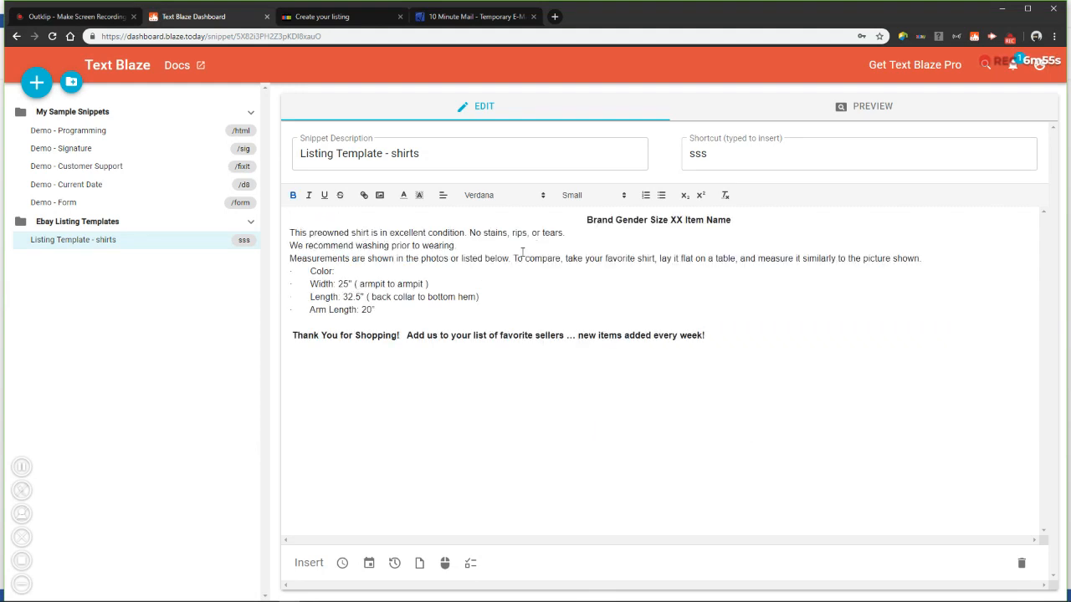
Remove the stray bullet characters and indents from the Color, Width, Length and Arm Length lines
left_click_drag(379, 308, 311, 284)
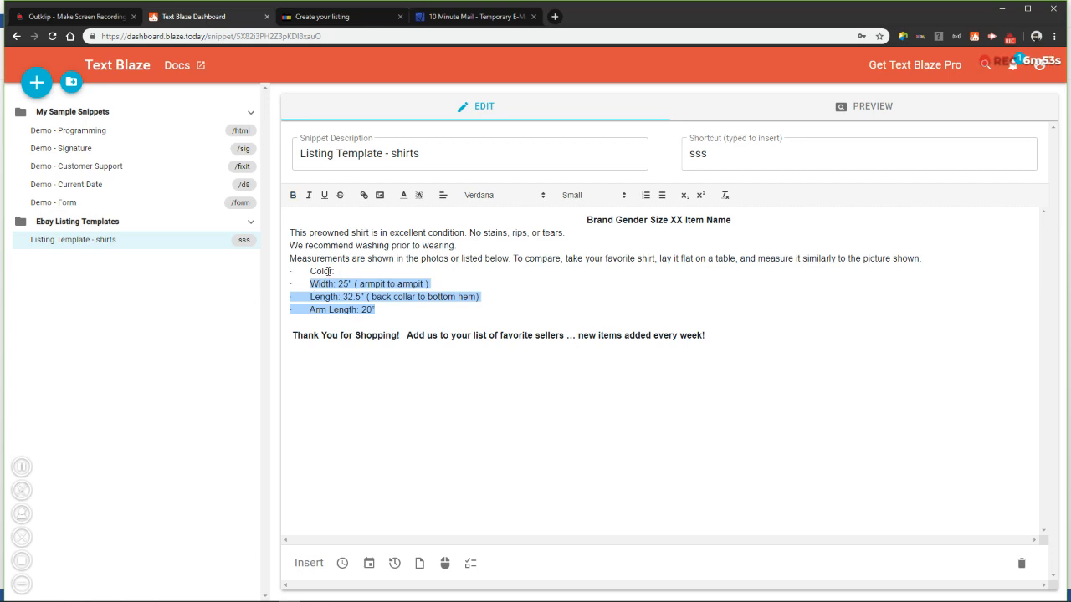
left_click(331, 269)
key("Delete")
key("Delete")
key("Delete")
key("Delete")
key("Delete")
key("Delete")
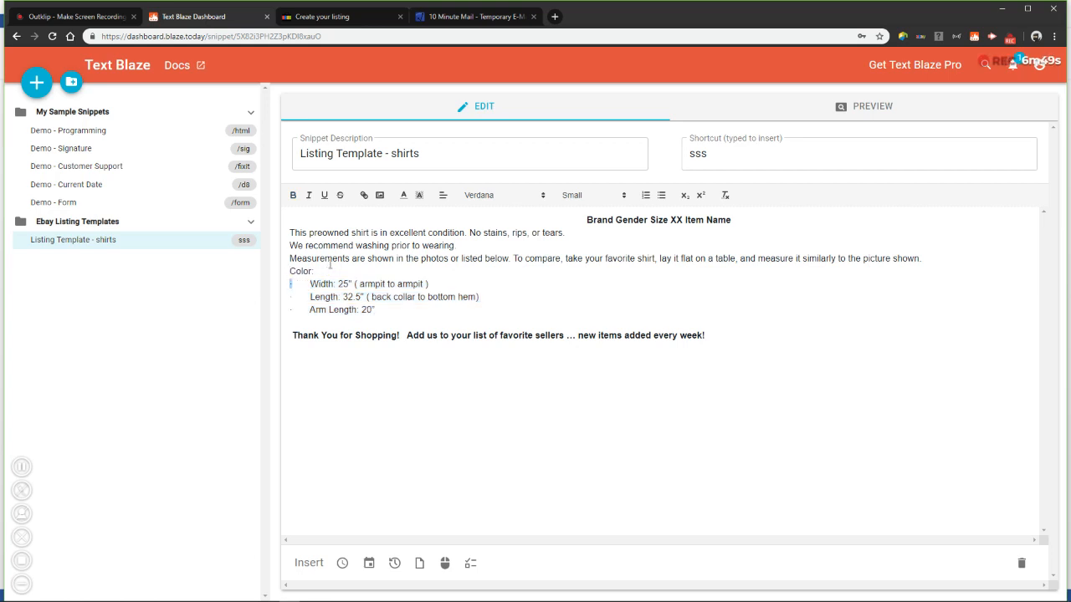
key("shift+Right")
key("Delete")
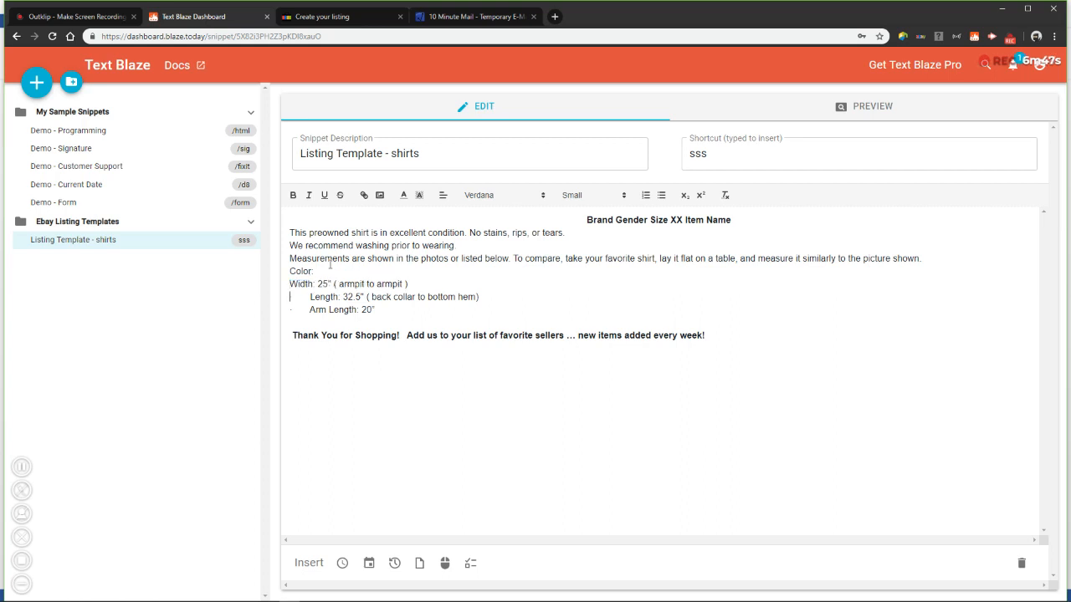
key("shift+Right")
key("shift+Right")
key("Delete")
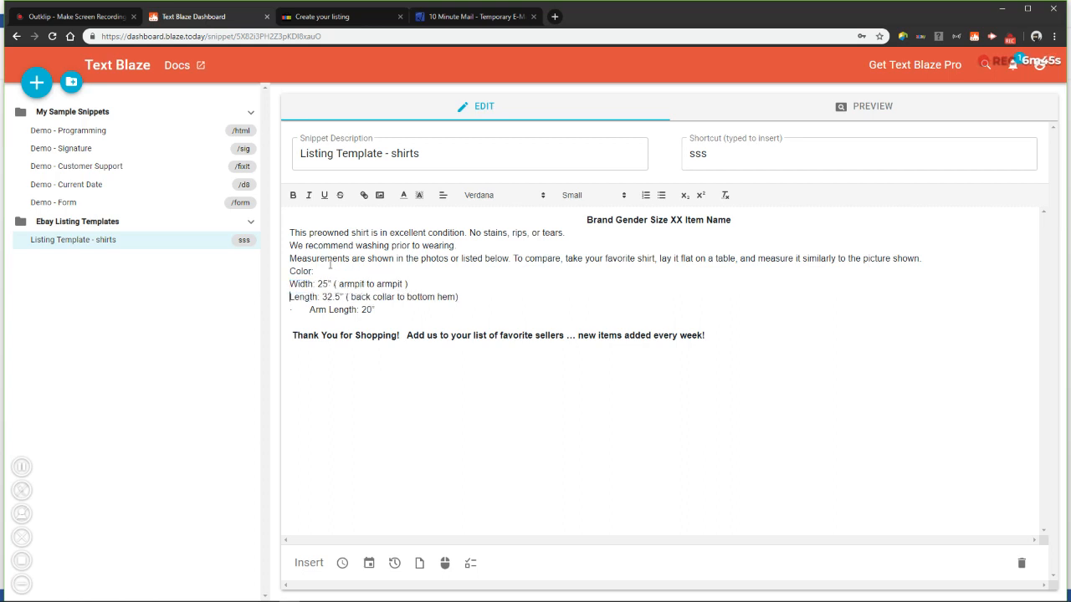
key("shift+Right")
key("shift+Right")
key("Delete")
Format the four measurement lines as a bulleted list
left_click_drag(362, 308, 284, 271)
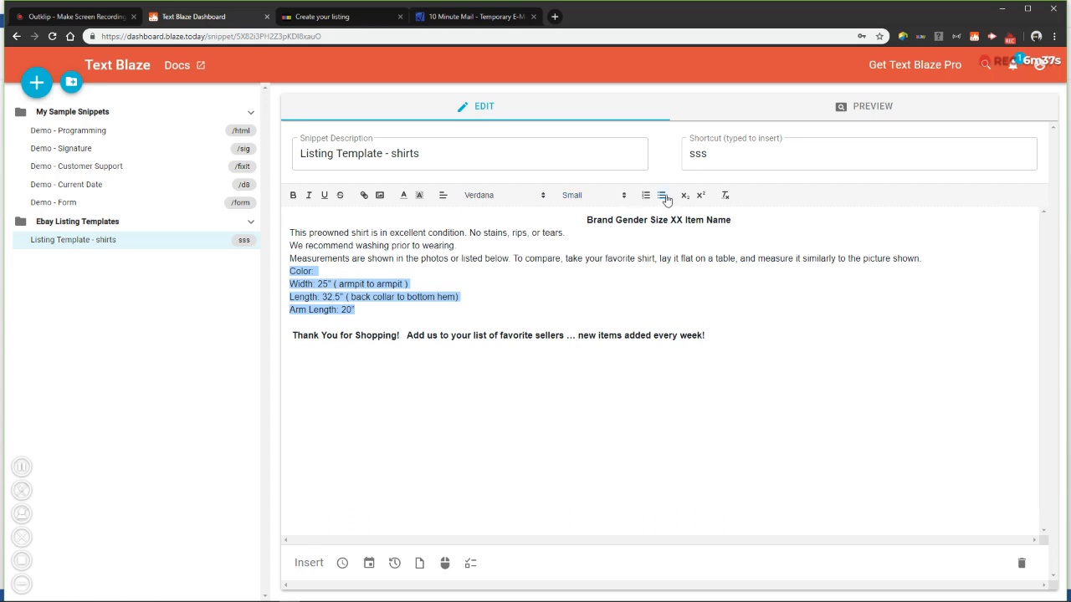
left_click(661, 195)
left_click(438, 335)
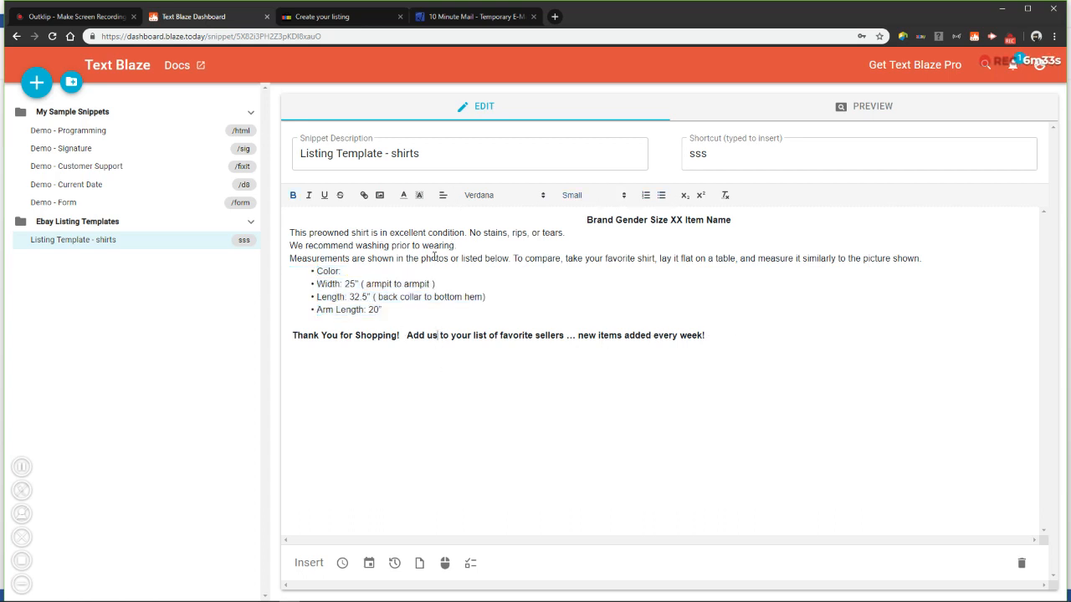
Insert blank lines after the condition sentence and after the washing recommendation line
left_click(569, 234)
key("Return")
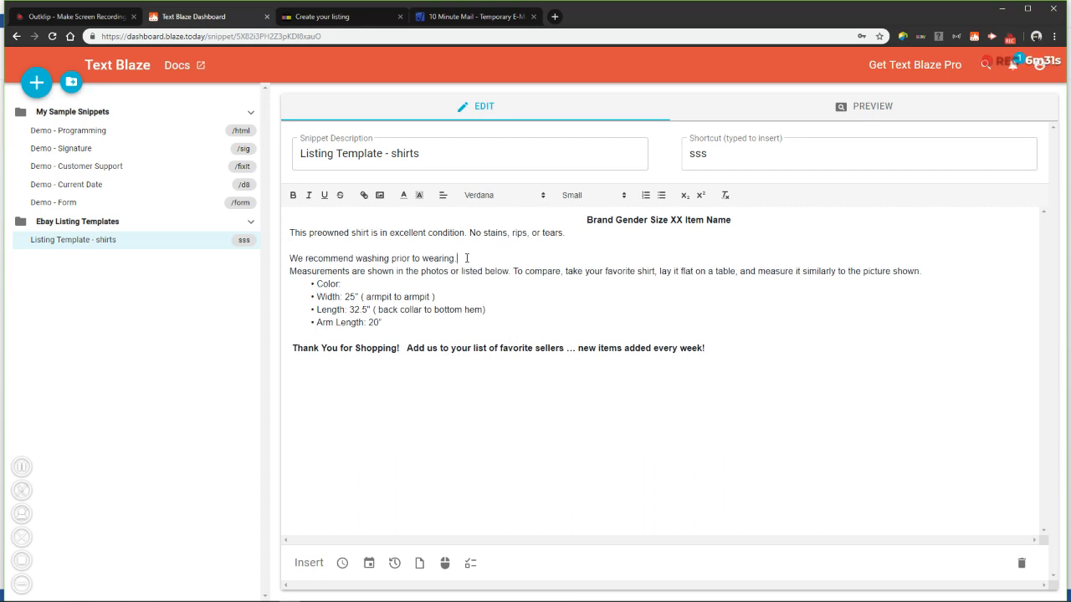
left_click(465, 258)
key("Return")
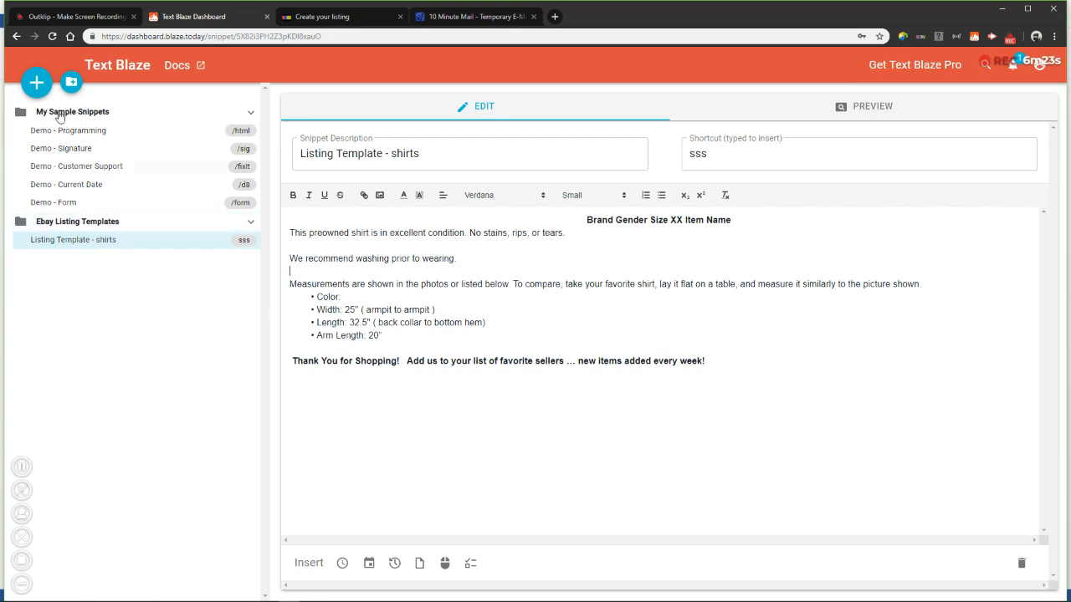
Create another snippet in the group with the description Listing Template - condition and shortcut ccc
left_click(35, 82)
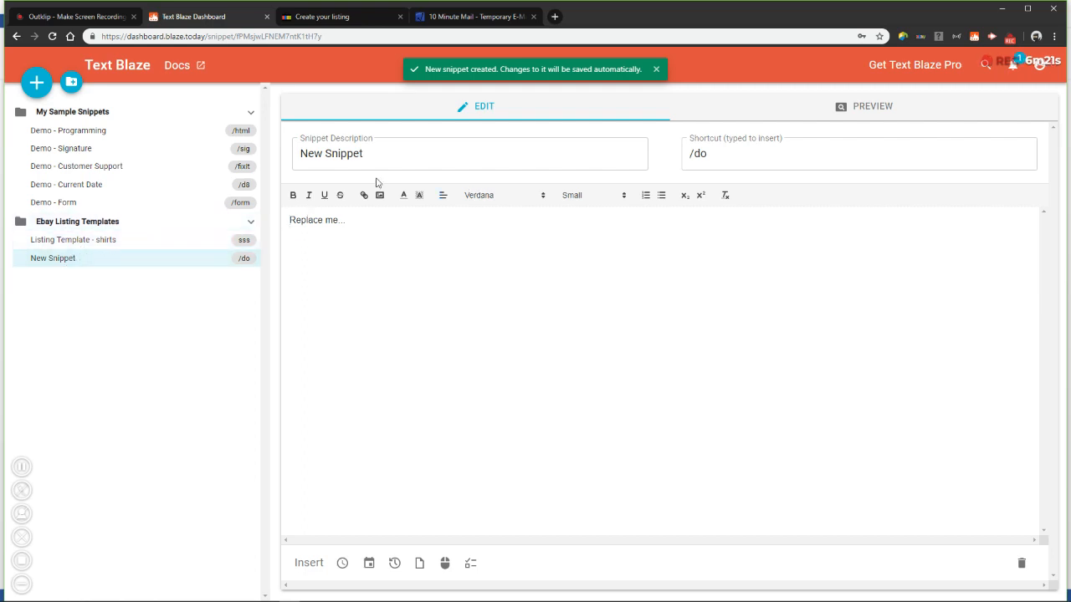
left_click_drag(399, 162, 91, 143)
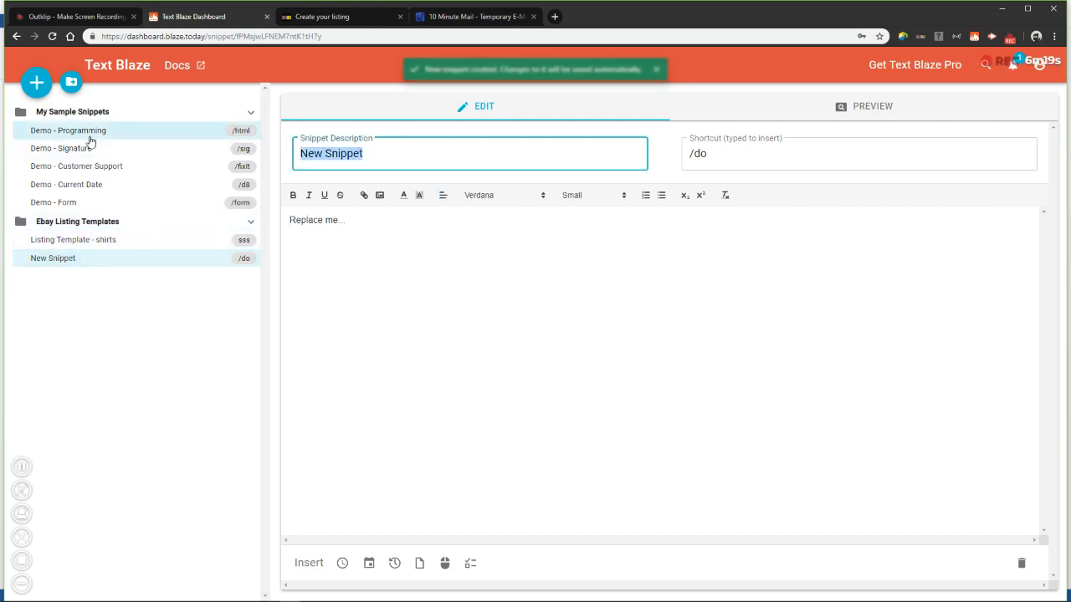
type("Listing ")
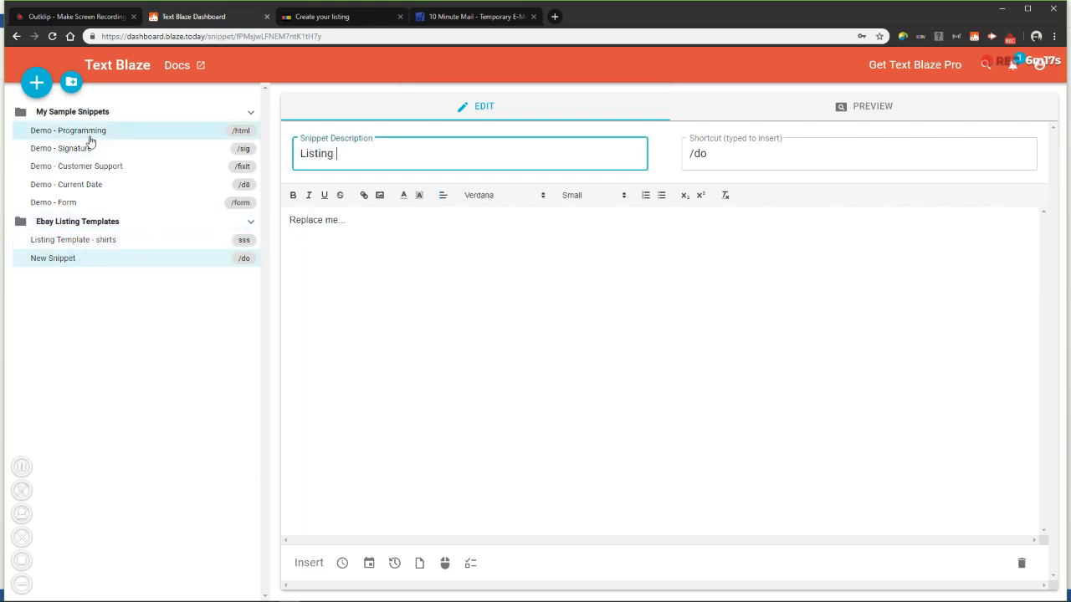
type("Template - condition")
key("Tab")
type("ccc")
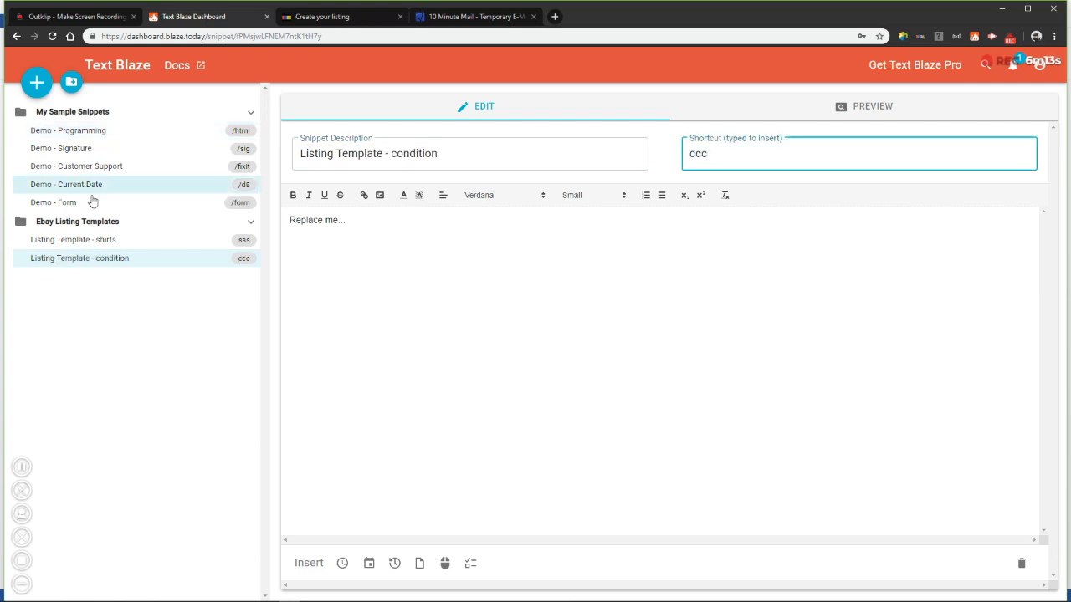
Copy the condition description sentence from the Word document and paste it over the new snippet's placeholder text
key("alt+Tab")
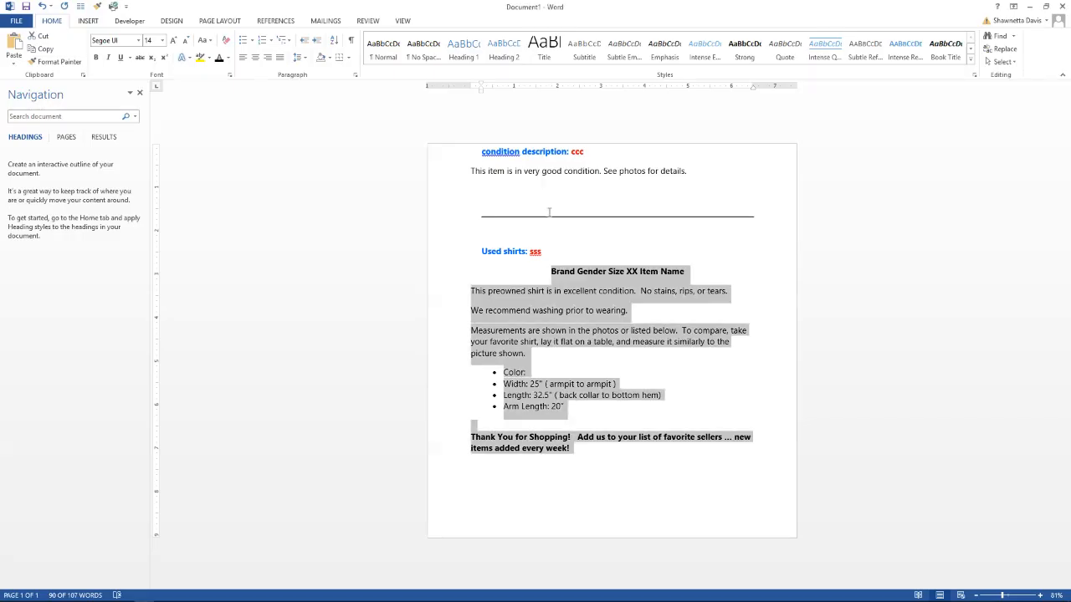
left_click(549, 186)
left_click(557, 154)
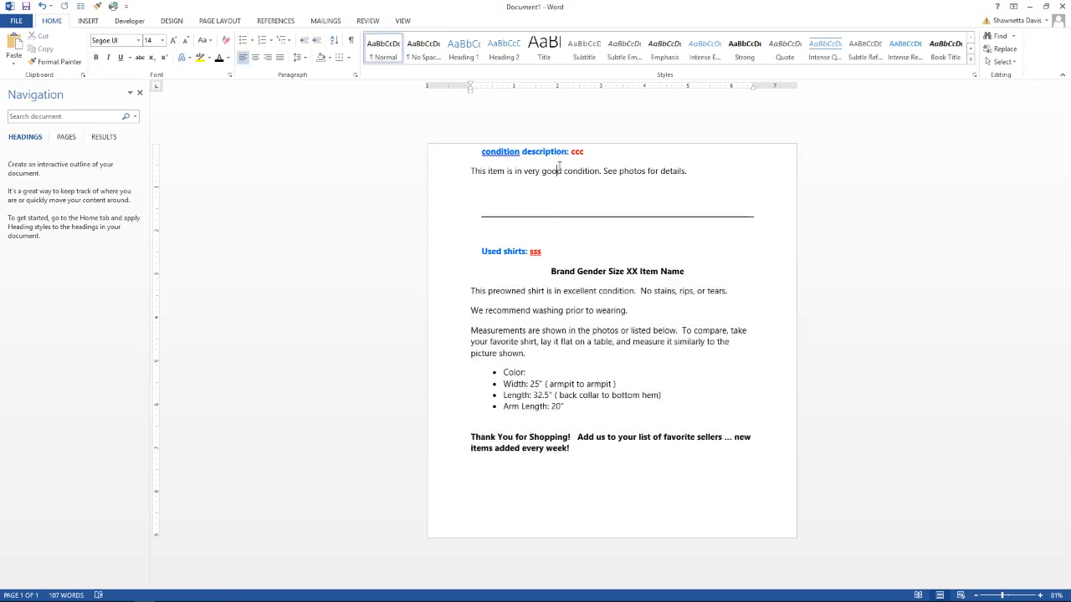
triple_click(559, 170)
key("alt+Tab")
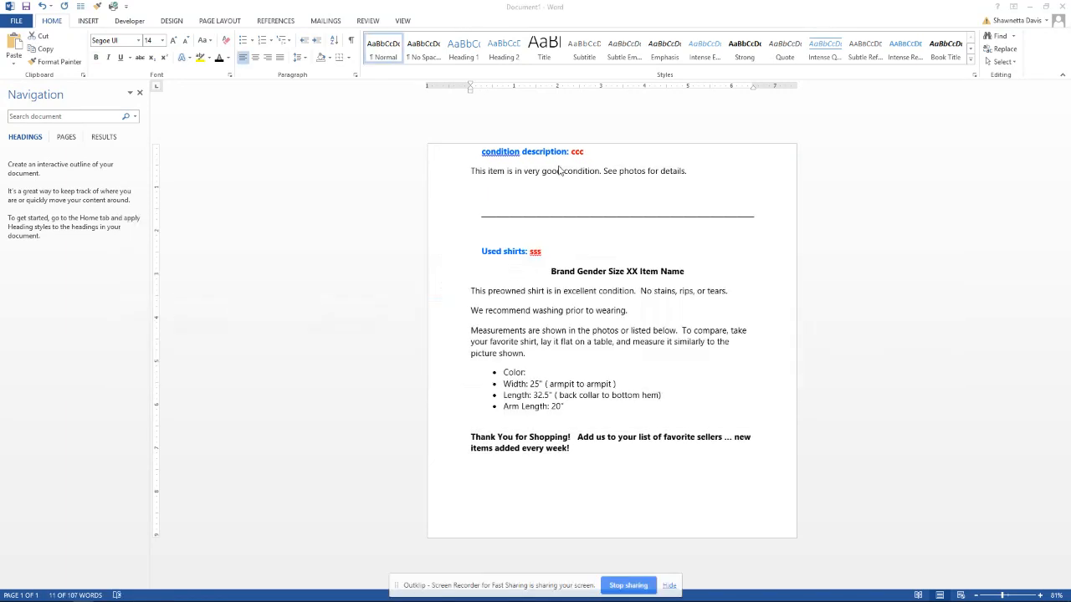
key("alt+Tab")
key("alt+Tab")
key("alt+Tab")
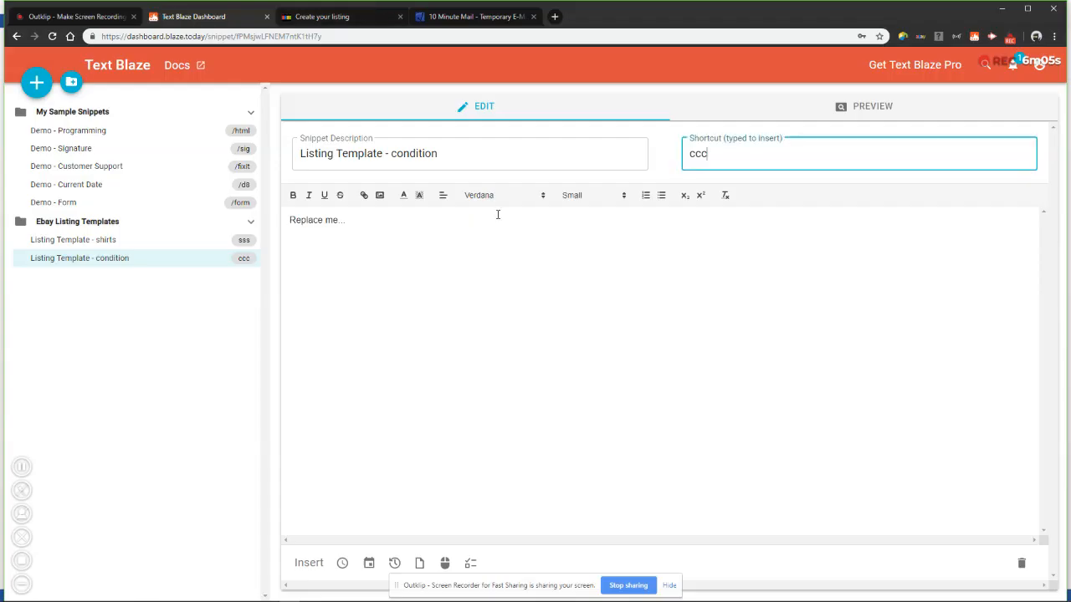
left_click(405, 220)
left_click_drag(411, 229, 145, 223)
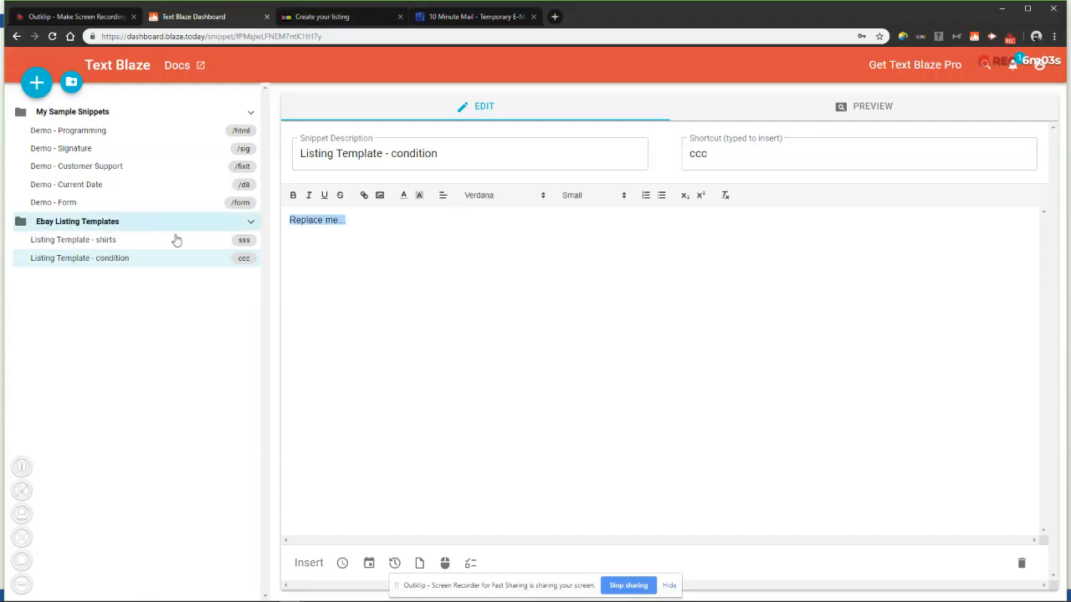
key("ctrl+v")
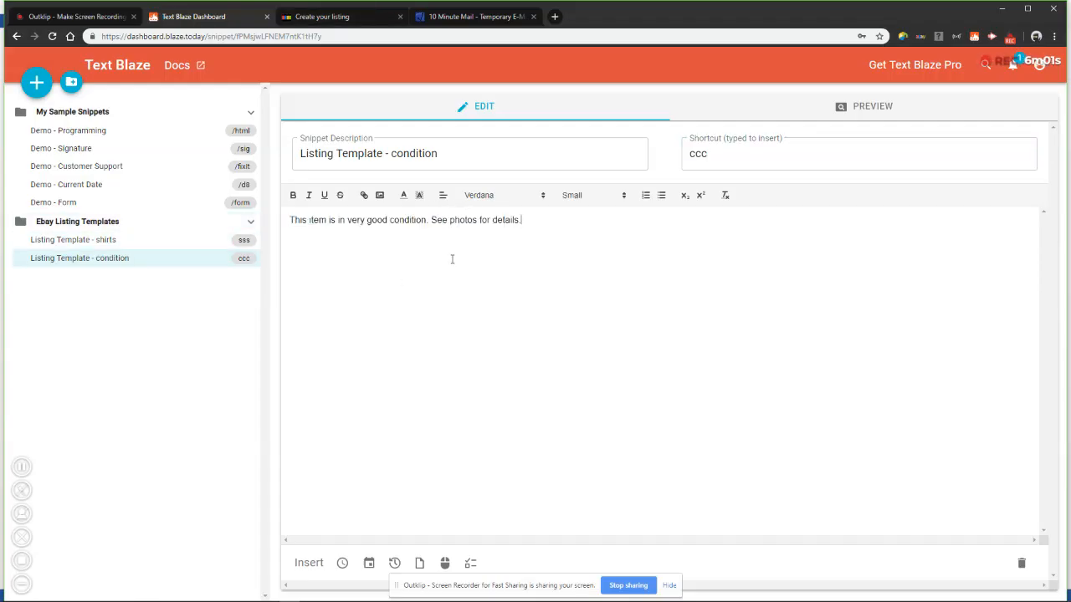
Change the snippet description to Listing Template - condition description
left_click(465, 152)
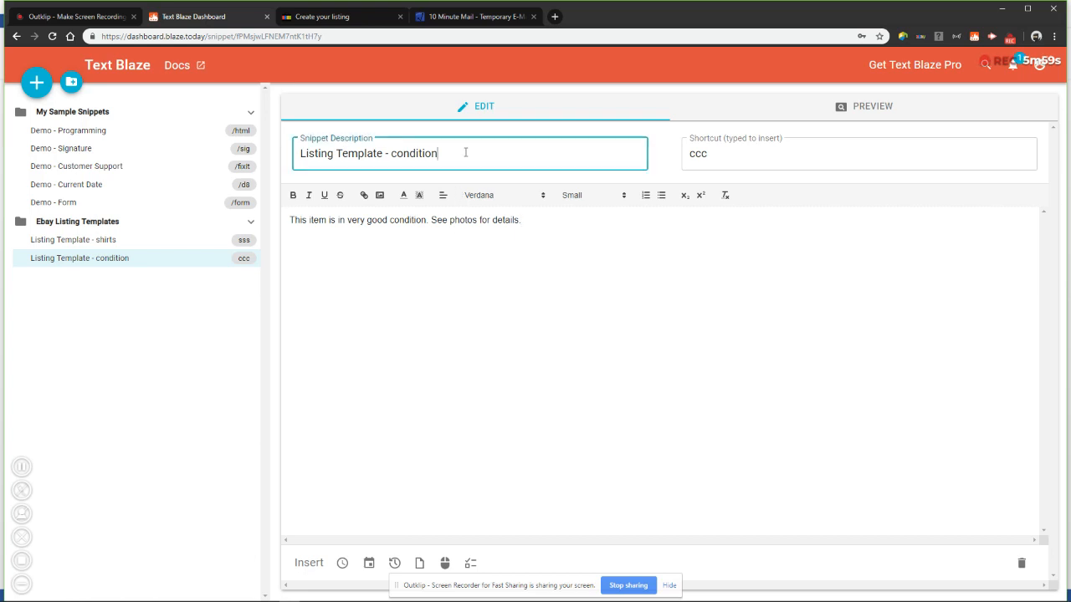
type("description")
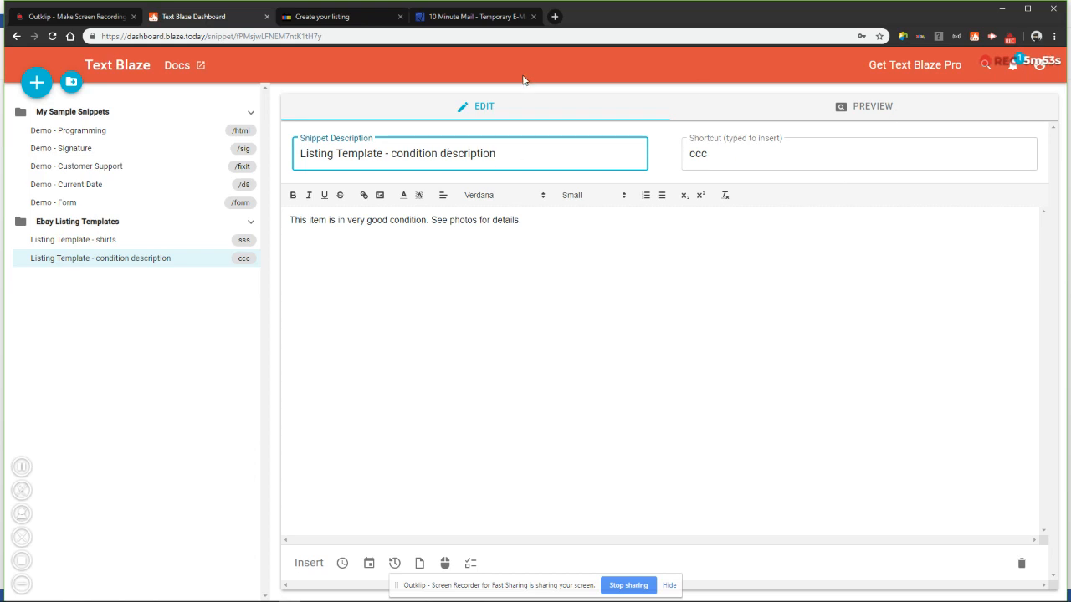
Insert the shirts listing snippet into the eBay listing's item description using its shortcut
left_click(341, 17)
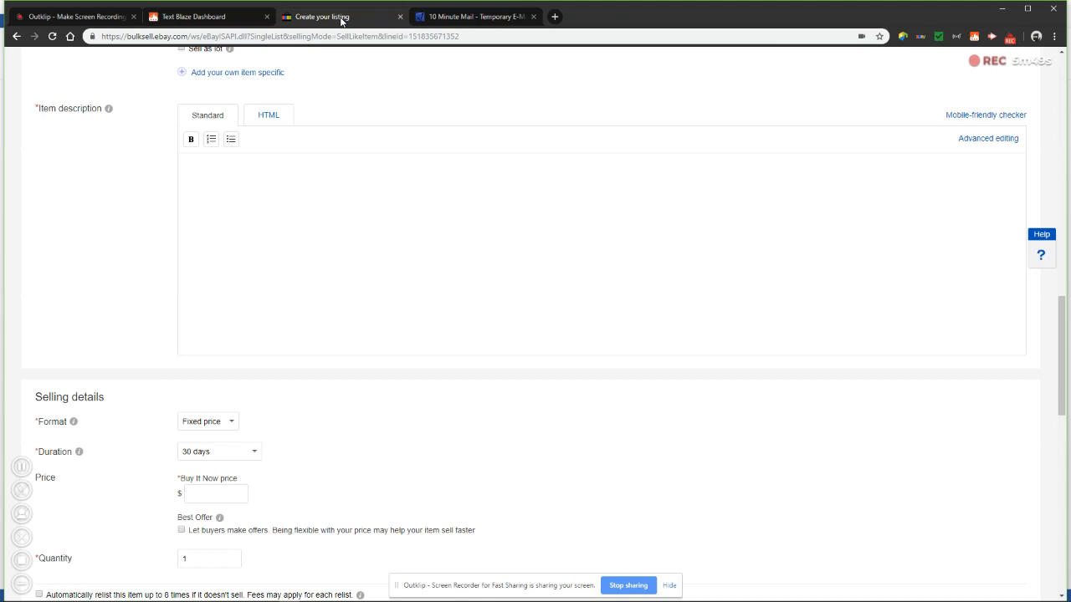
scroll(342, 216, "up", 10)
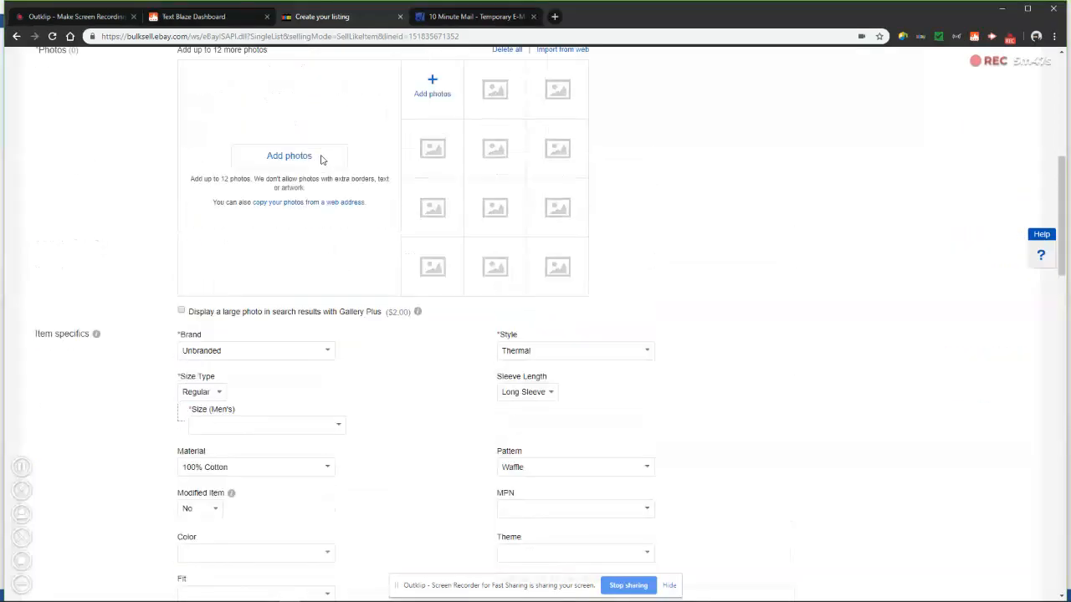
scroll(371, 340, "down", 11)
scroll(312, 349, "up", 3)
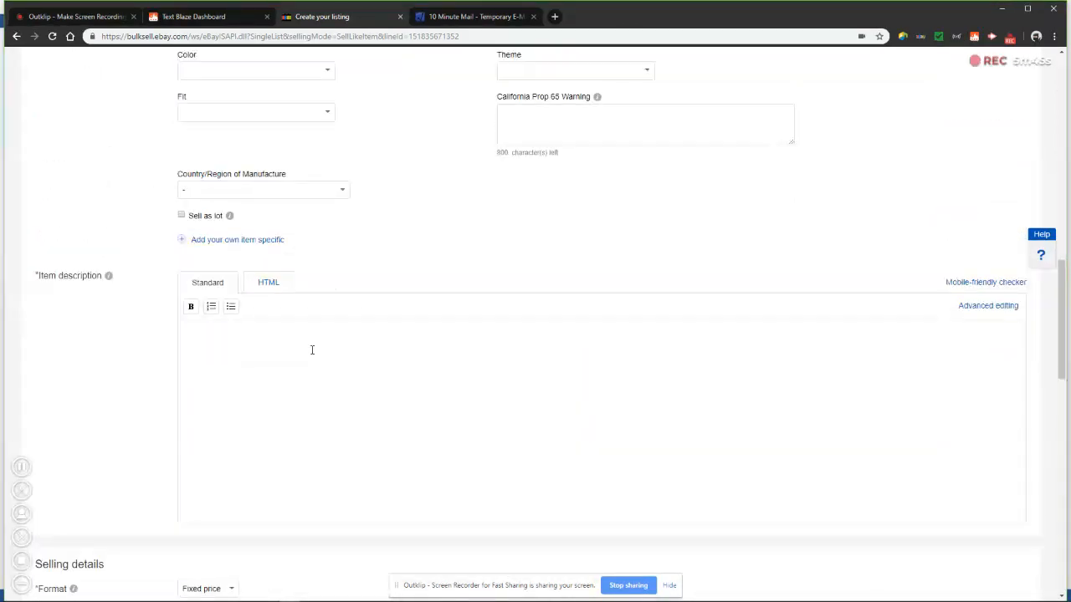
type("s")
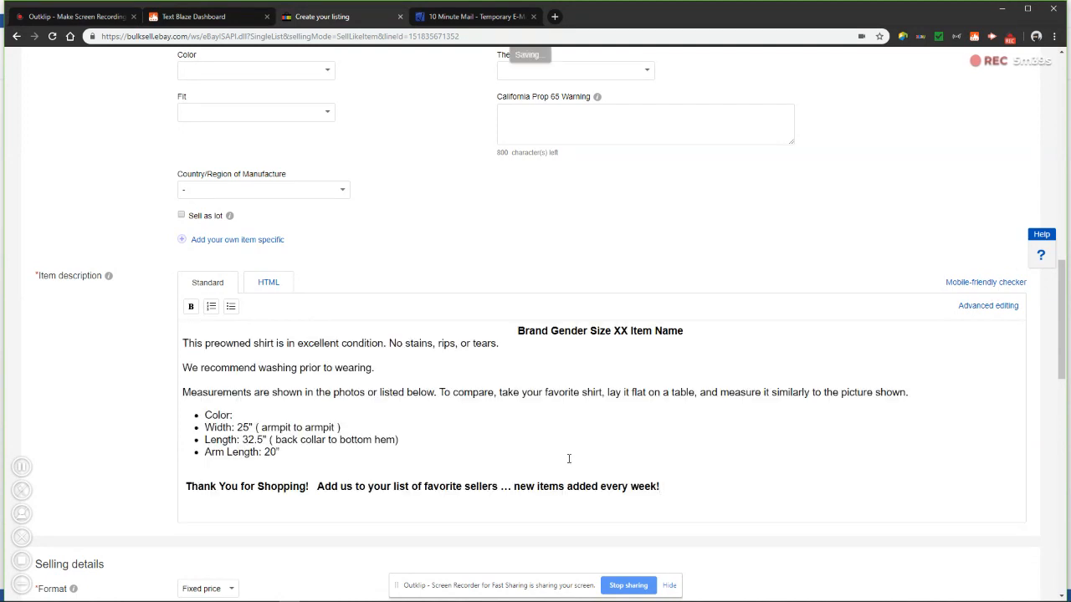
Set the listing condition to Pre-owned and enter the condition description This item is in very good condition. See photos for details
scroll(211, 323, "up", 15)
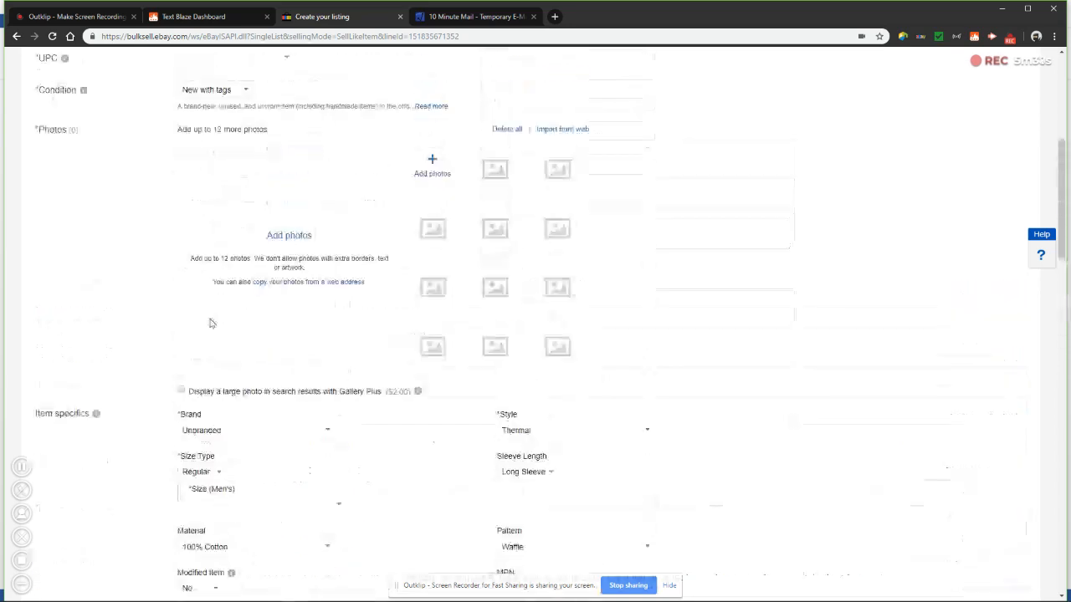
scroll(210, 324, "up", 1)
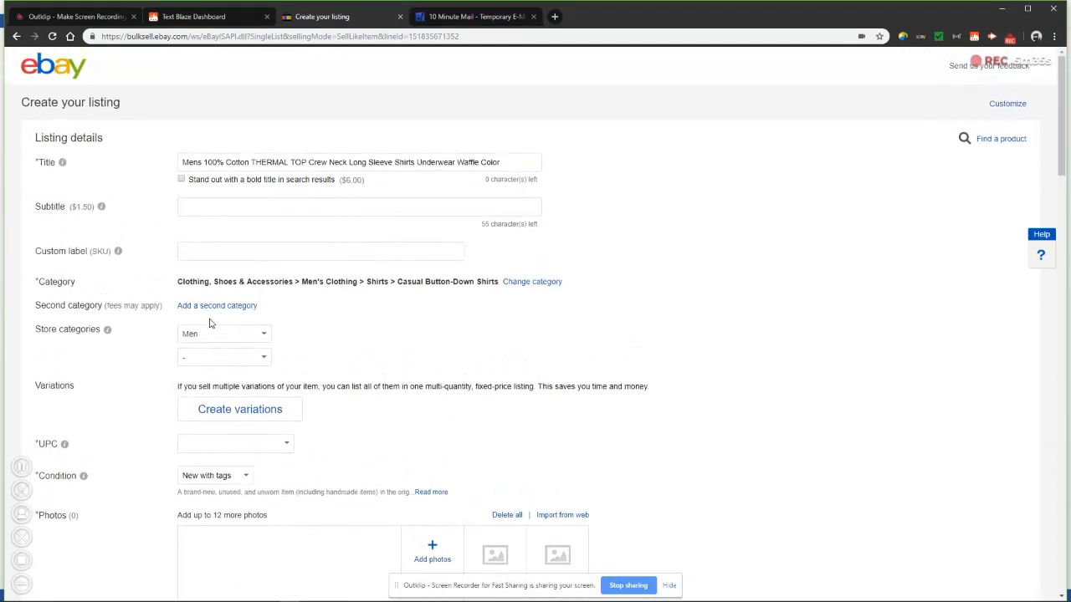
scroll(211, 282, "down", 3)
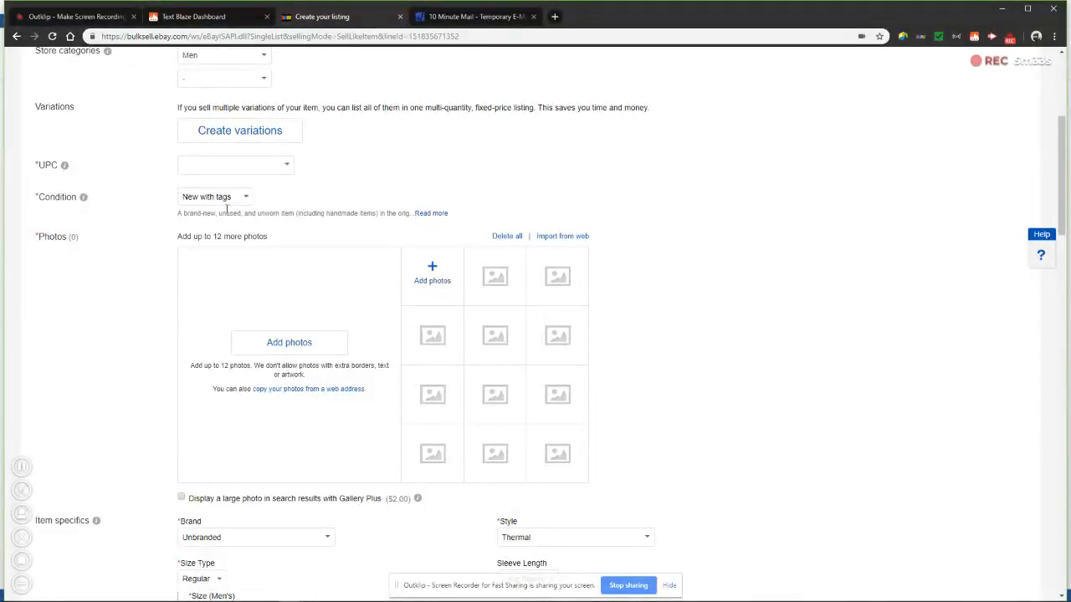
left_click(226, 201)
left_click(226, 249)
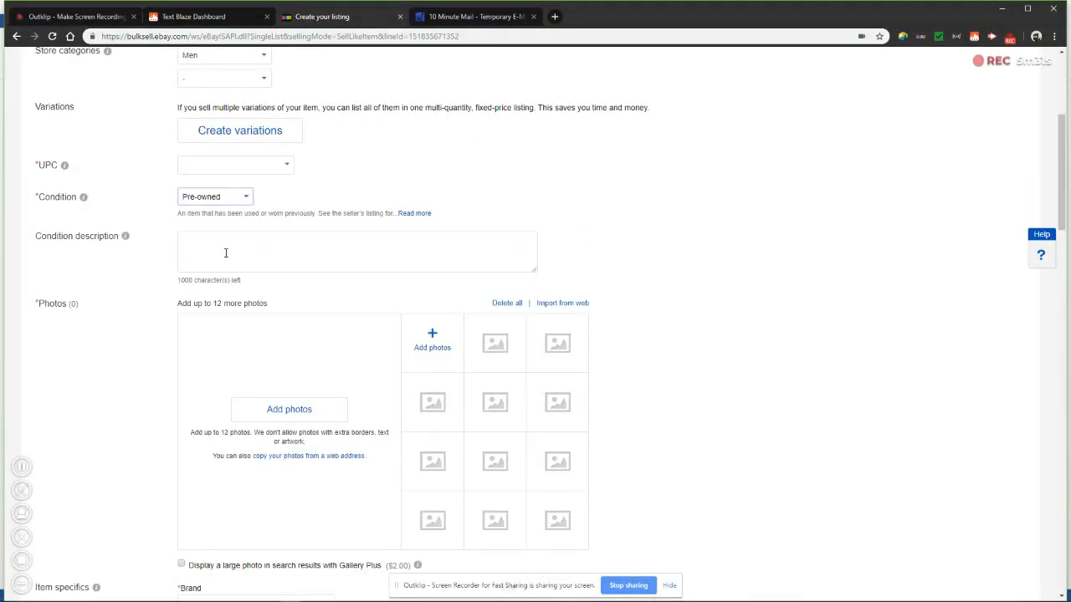
left_click(227, 251)
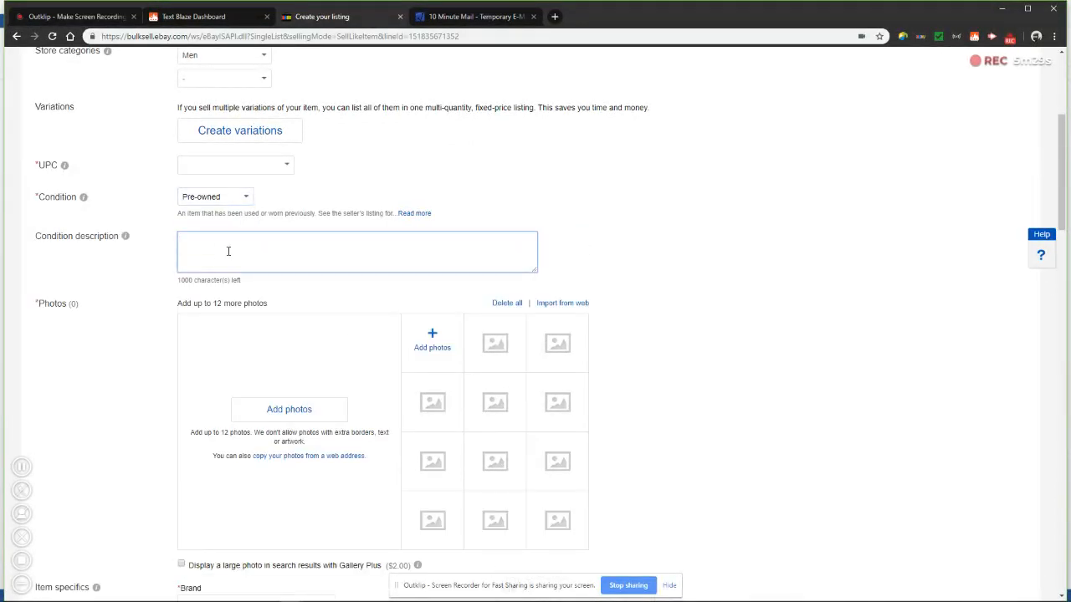
type("This item is in very good condition. See photos for details.")
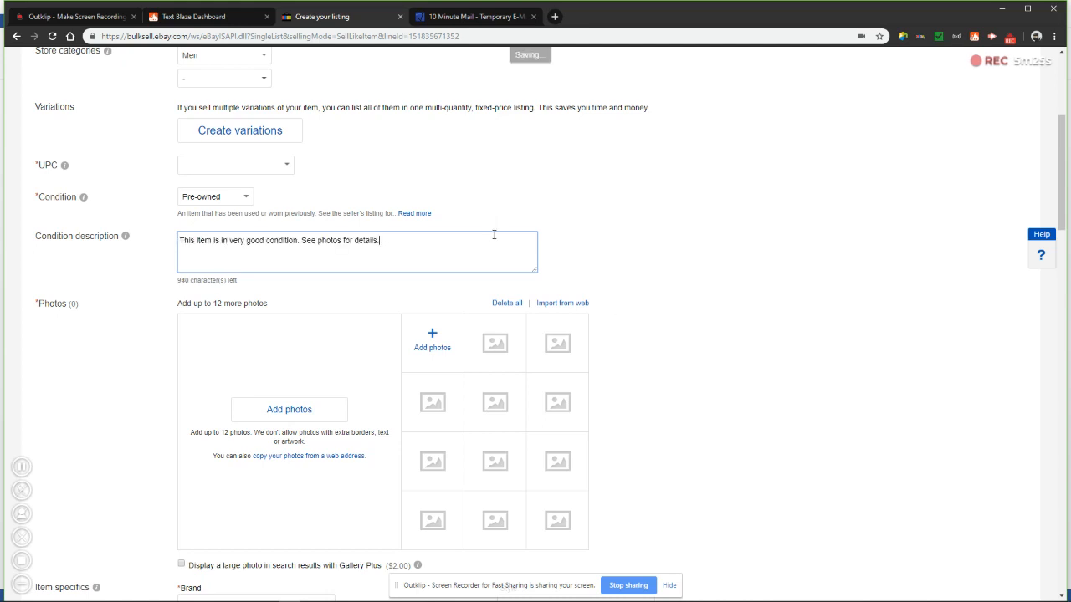
Return to the snippet dashboard and open the My Sample Snippets group
scroll(799, 315, "down", 7)
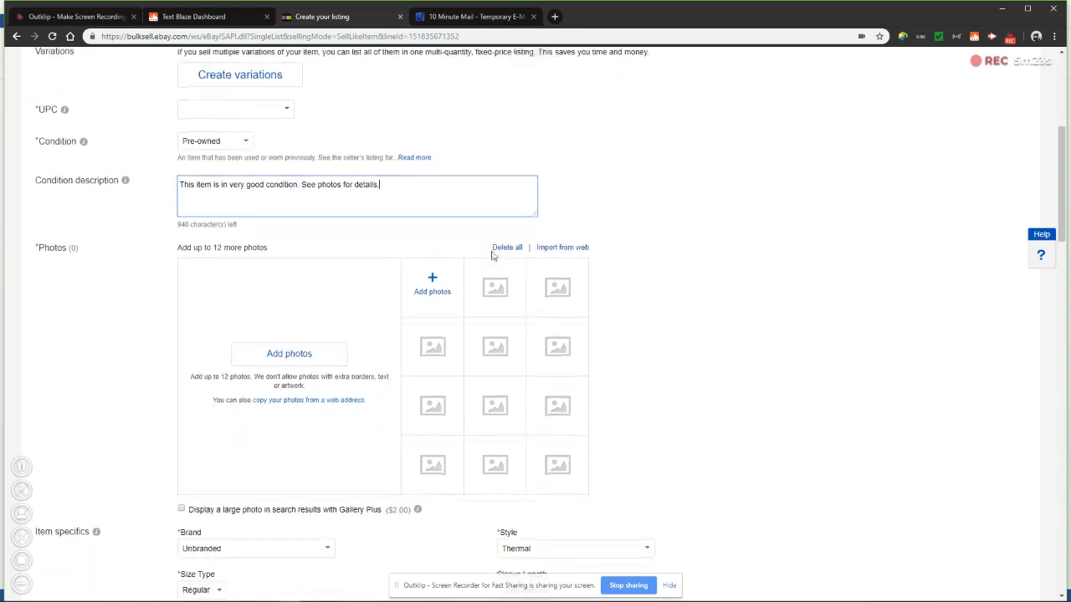
scroll(797, 317, "down", 3)
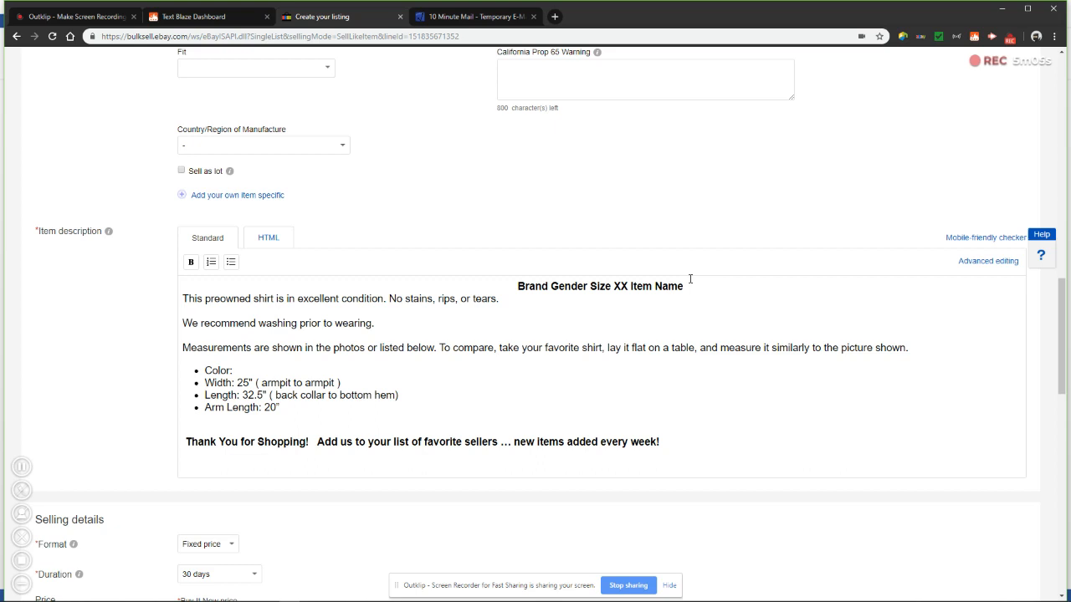
left_click(194, 16)
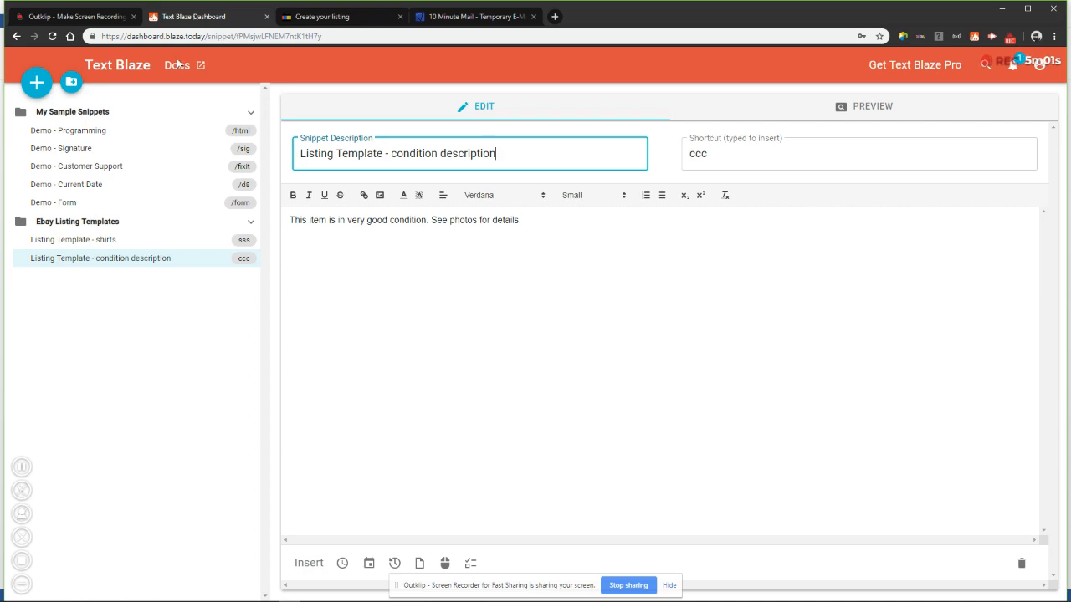
right_click(106, 113)
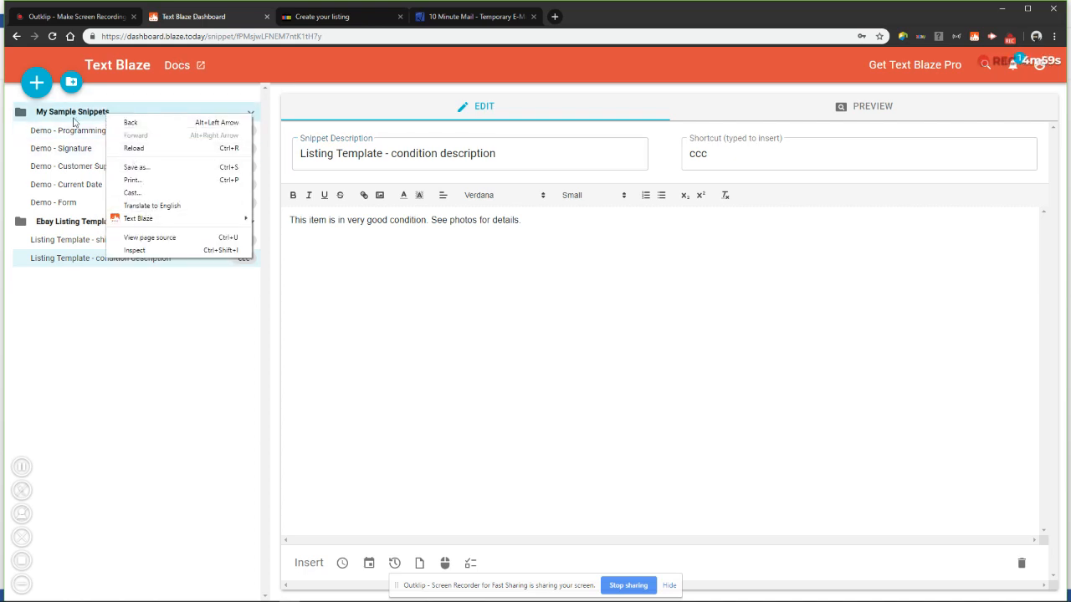
left_click(69, 115)
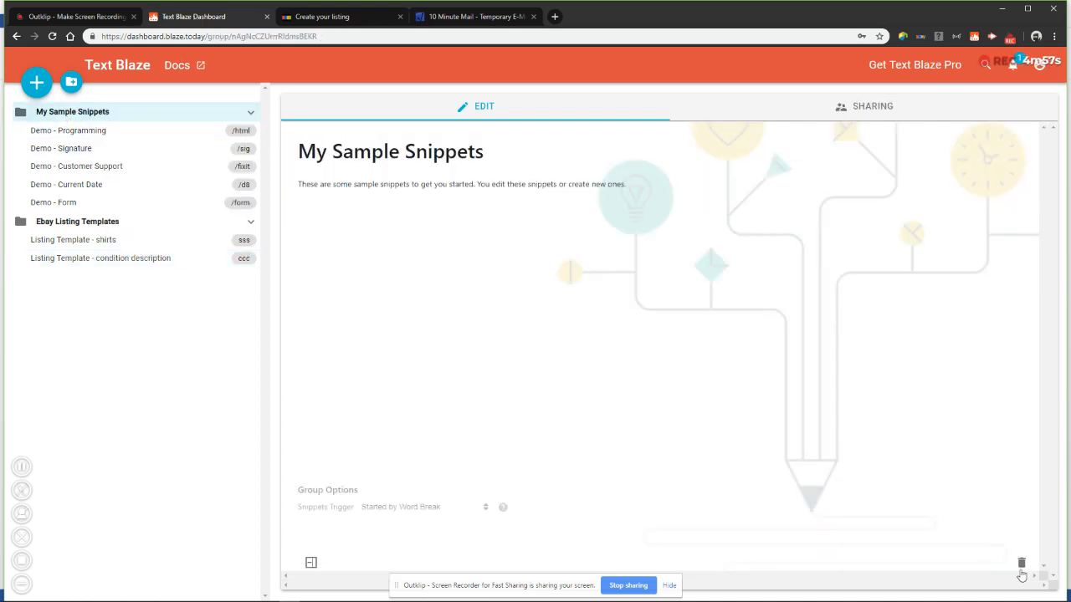
Delete the My Sample Snippets group
left_click(1018, 561)
left_click(623, 341)
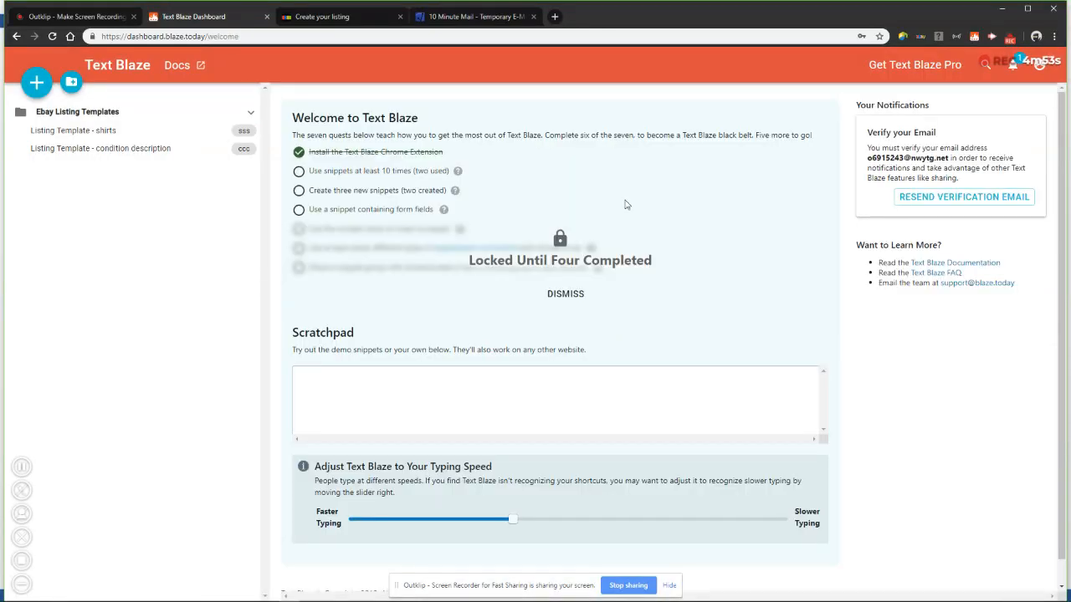
Review the two Ebay listing snippets and the group page, then return to the dashboard home
left_click(143, 146)
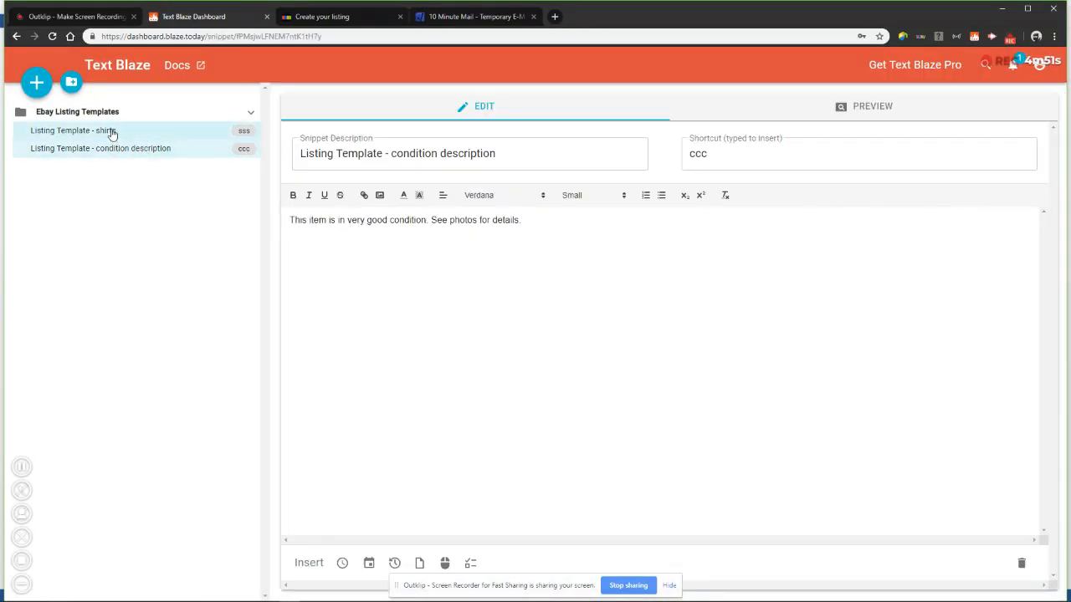
left_click(111, 132)
left_click(108, 122)
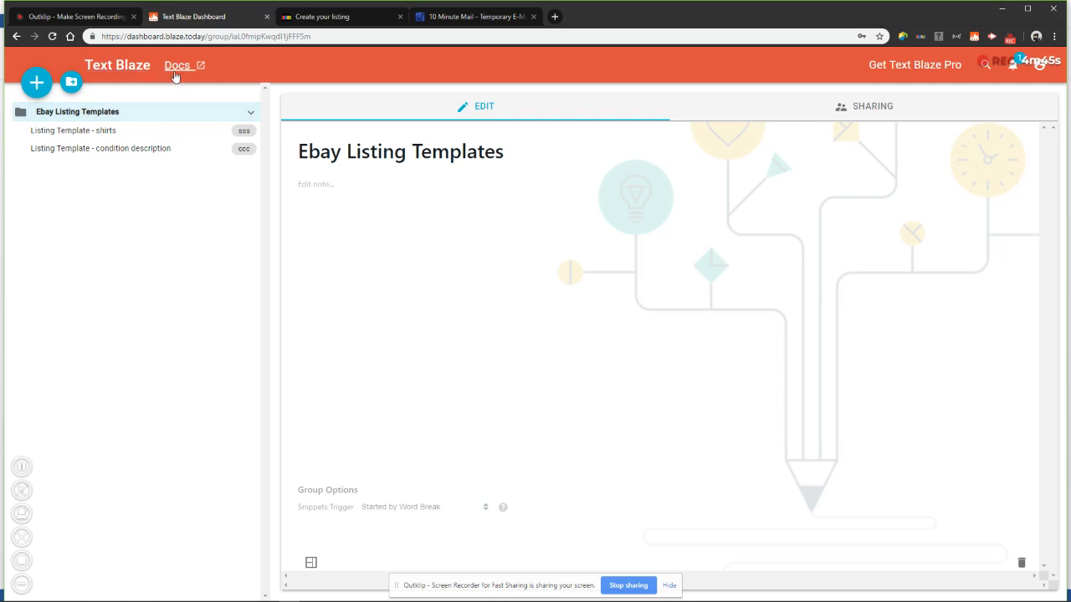
left_click(126, 76)
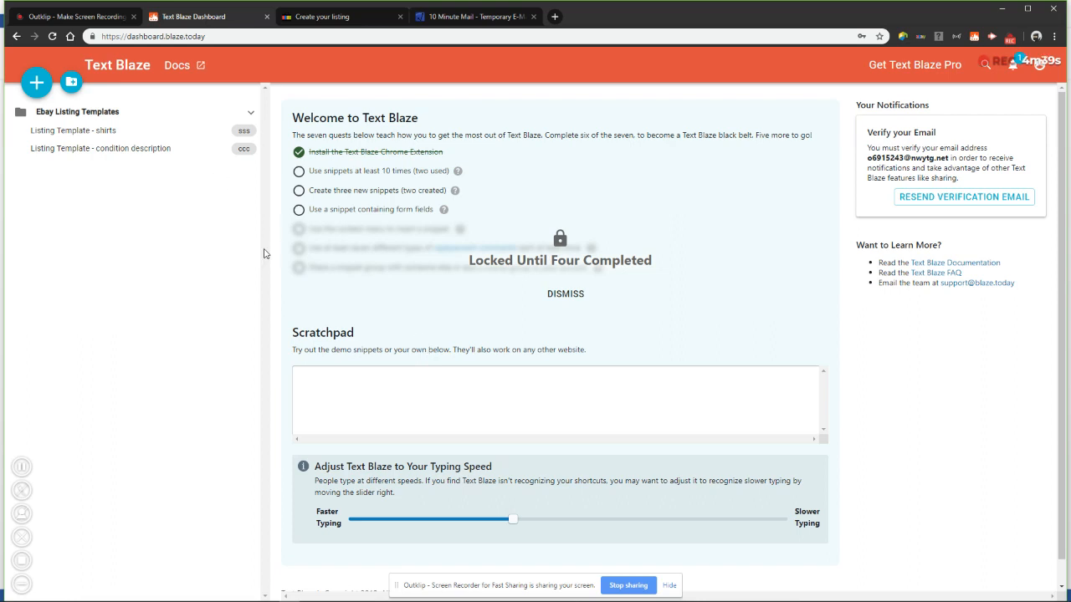
Test the sss and ccc shortcuts in the Scratchpad, clearing its text after each
left_click(374, 394)
type("sss")
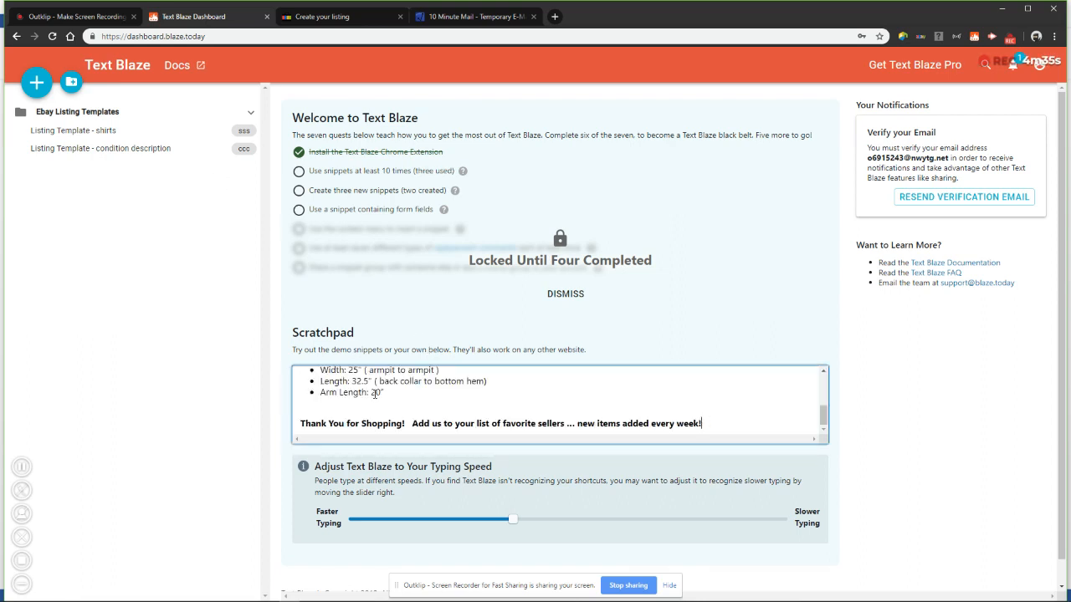
key("ctrl+a")
key("BackSpace")
type("ccc")
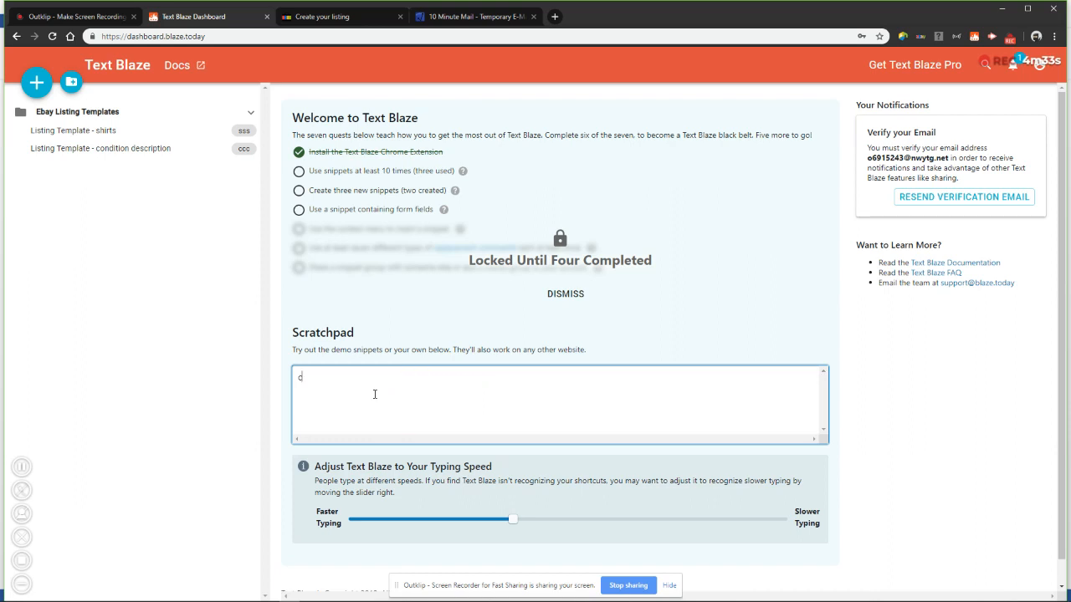
key("ctrl+a")
key("BackSpace")
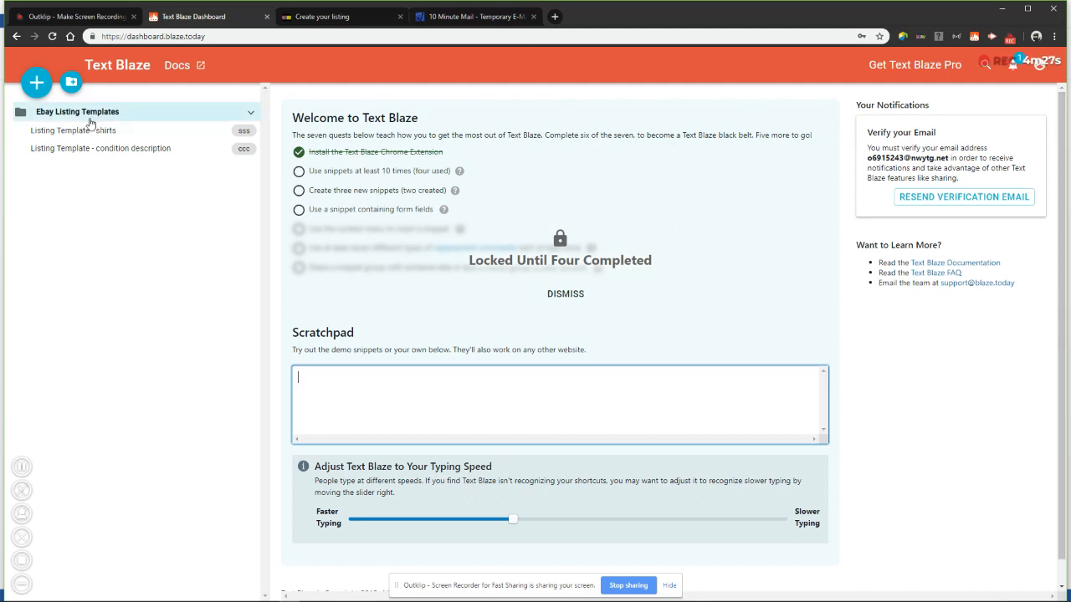
Open the shirts snippet, then the Import / Export section of the account settings
left_click(140, 72)
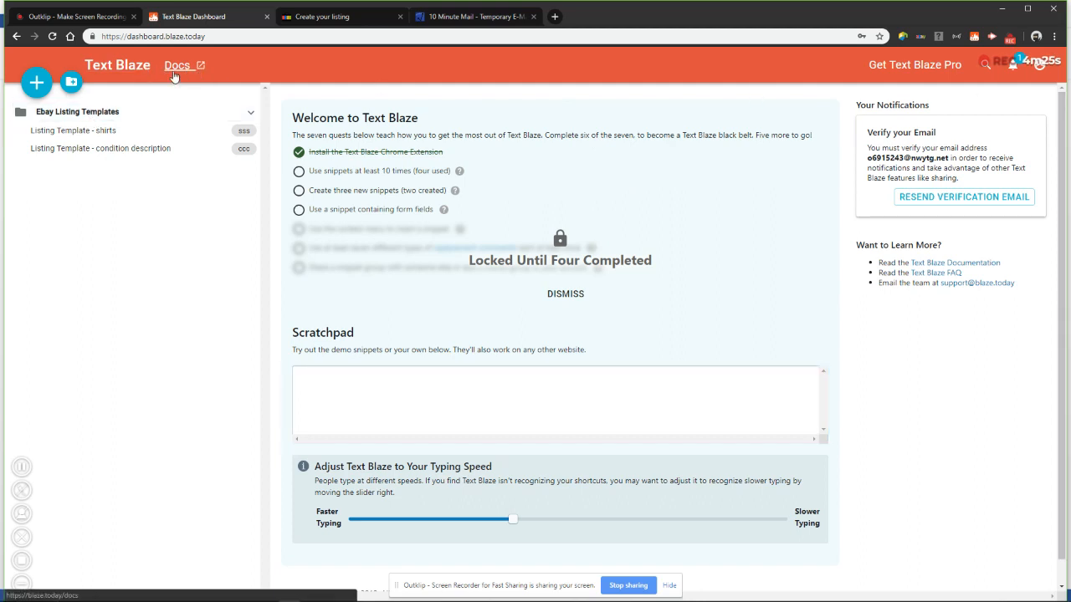
left_click(121, 131)
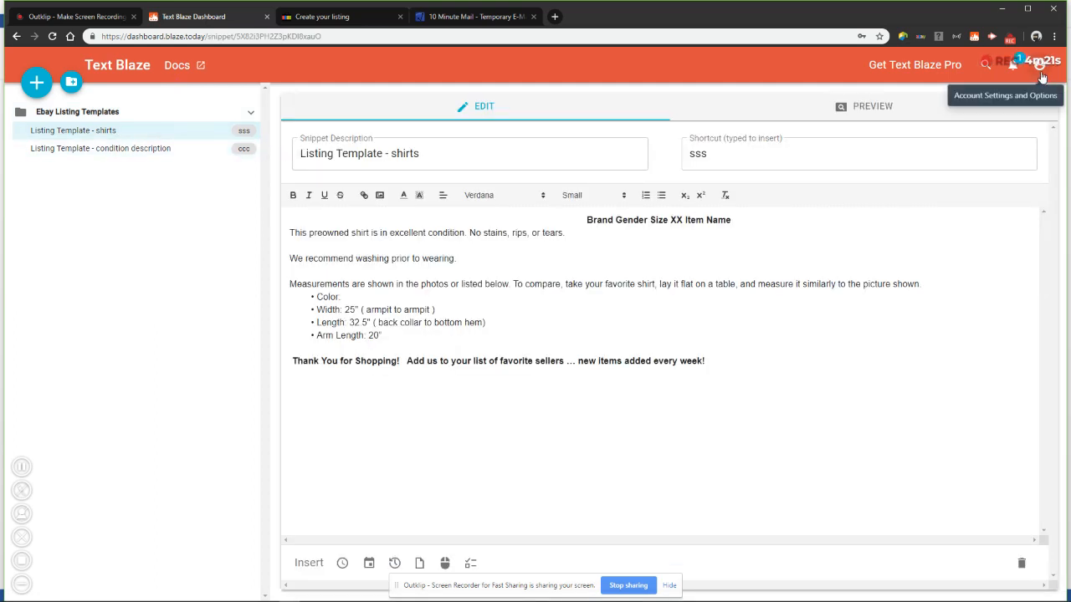
left_click(1041, 74)
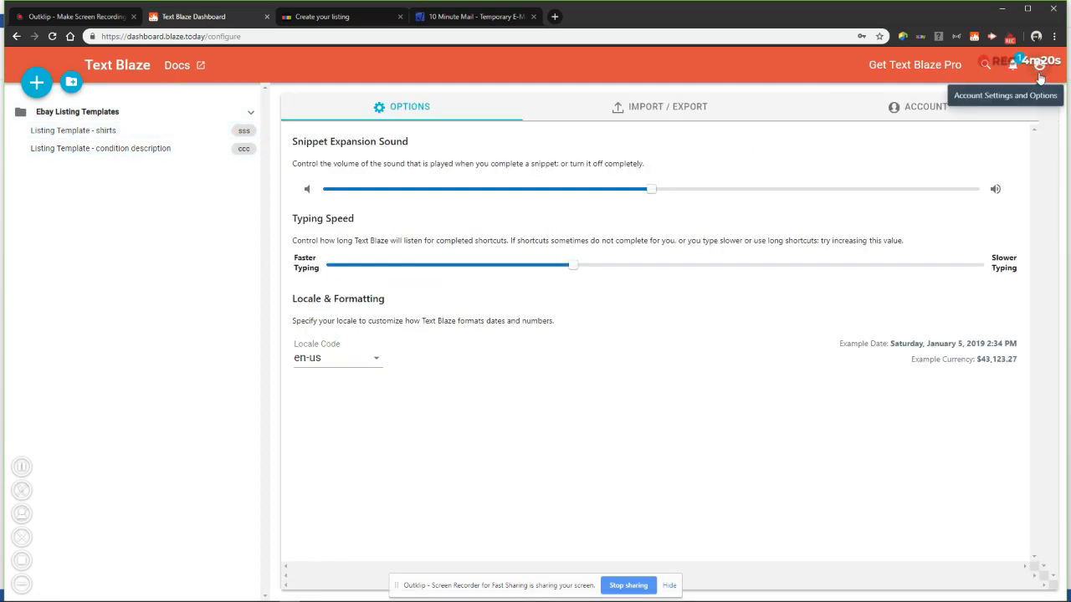
left_click(641, 111)
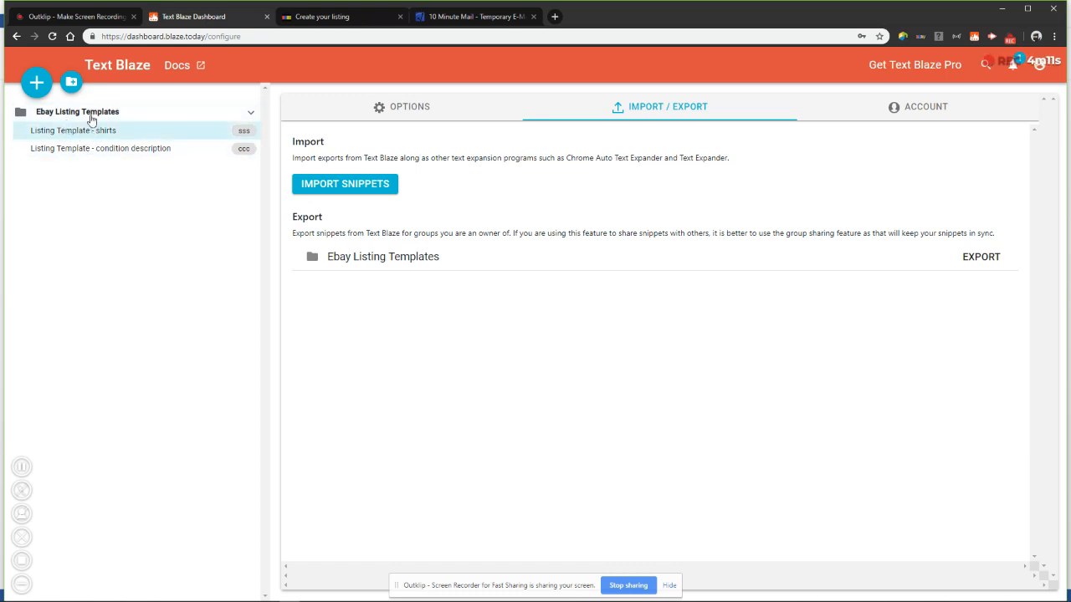
Create a new snippet group named Poshmark
left_click(71, 84)
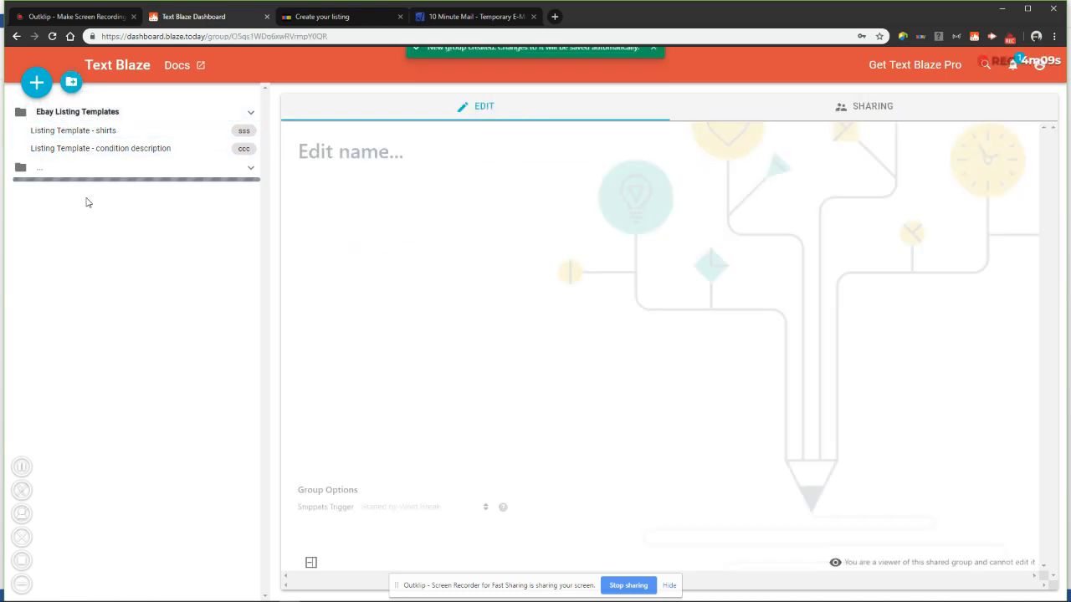
triple_click(353, 153)
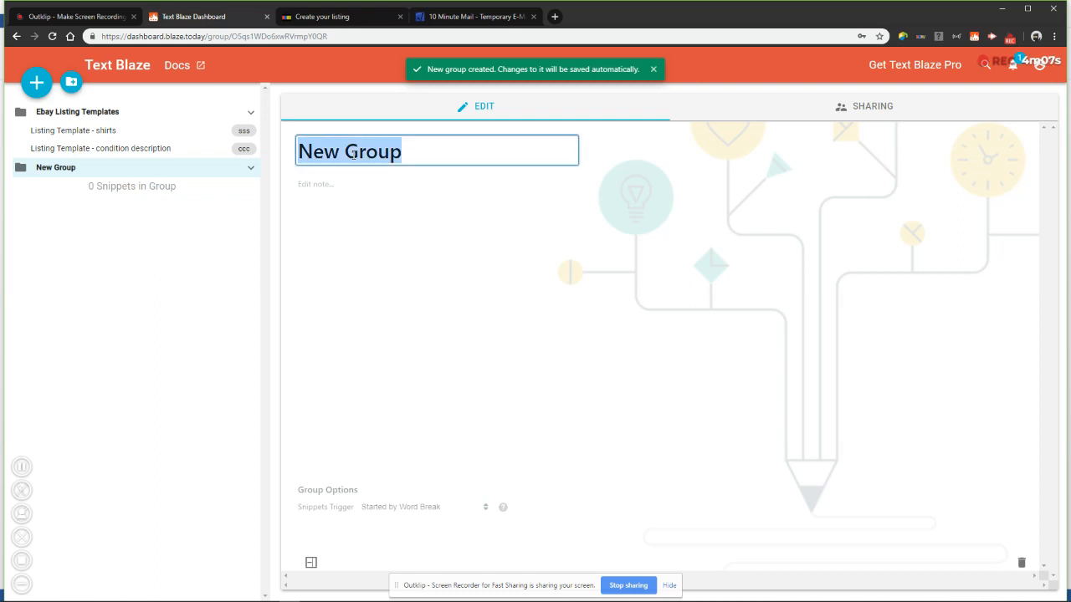
type("Poshmark")
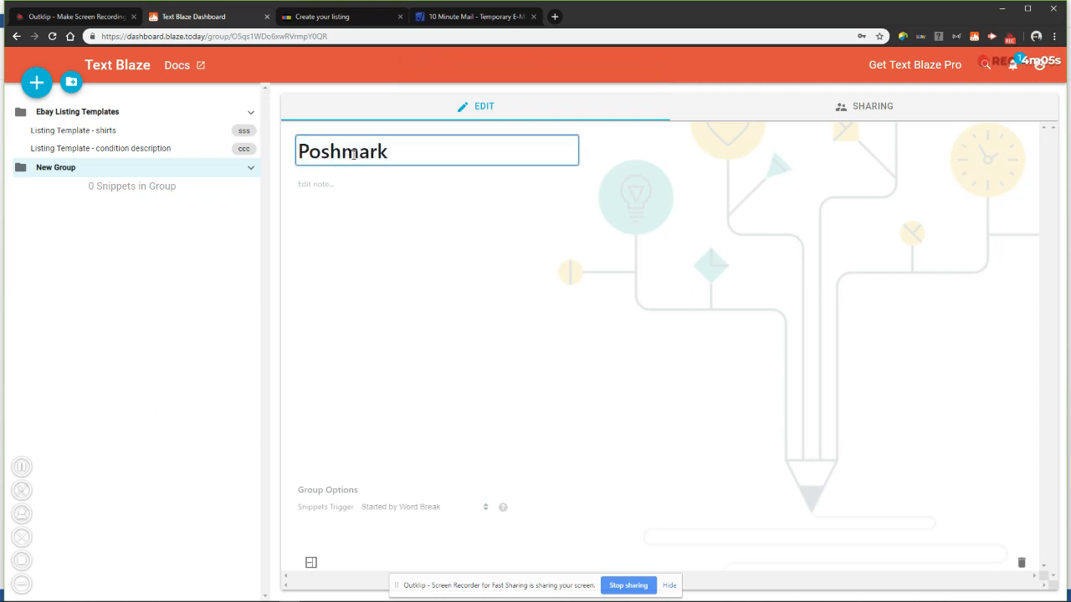
Add a series of new snippets to the Poshmark group repeatedly
left_click(36, 83)
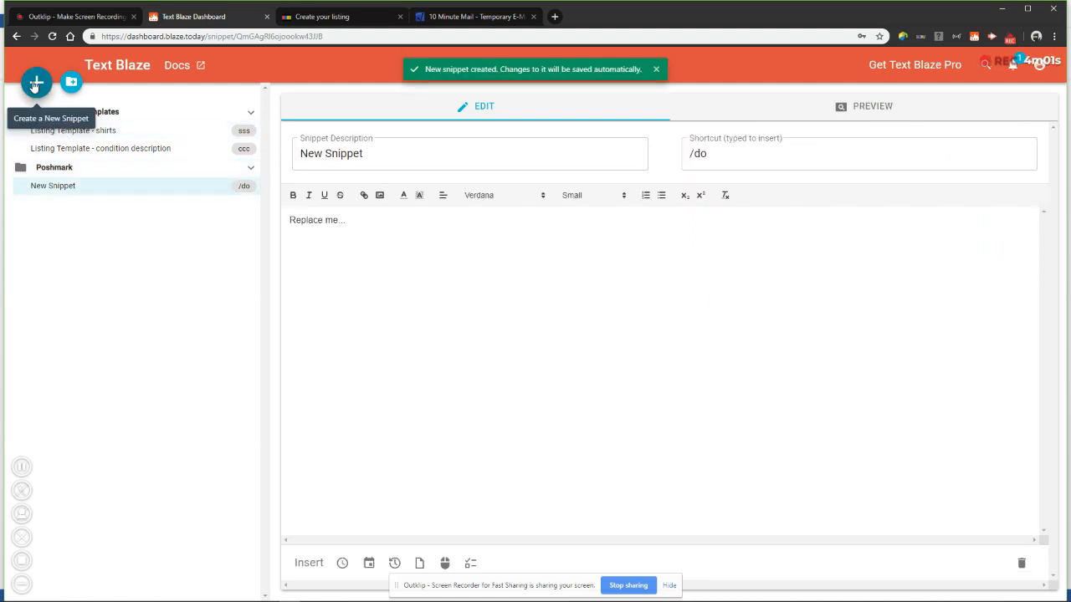
left_click(36, 84)
left_click(35, 84)
left_click(36, 84)
left_click(36, 84)
left_click(36, 84)
left_click(36, 83)
left_click(36, 84)
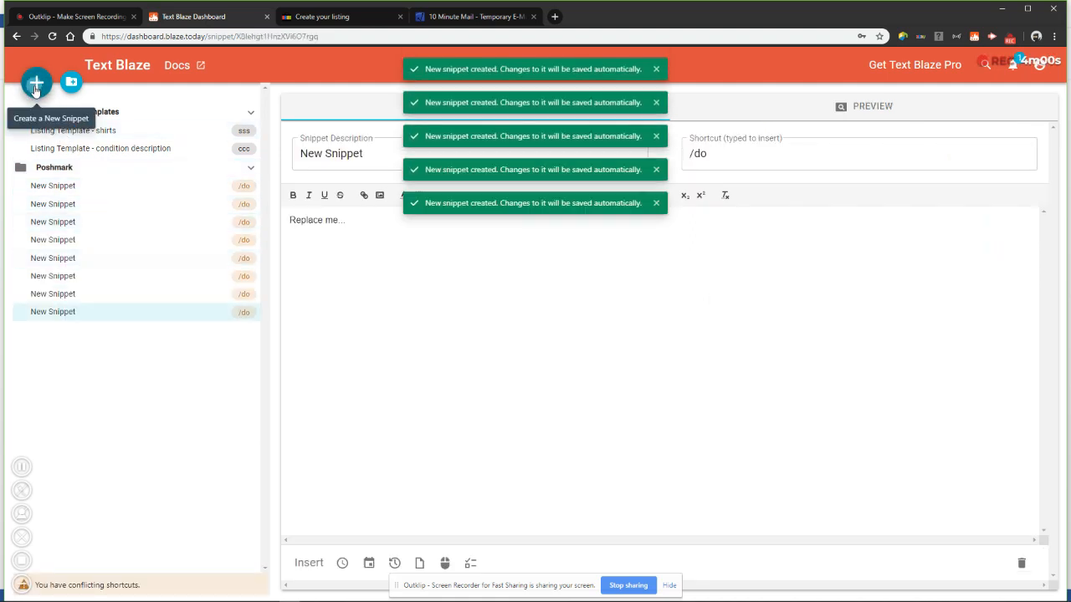
left_click(36, 90)
left_click(36, 91)
left_click(36, 91)
left_click(36, 90)
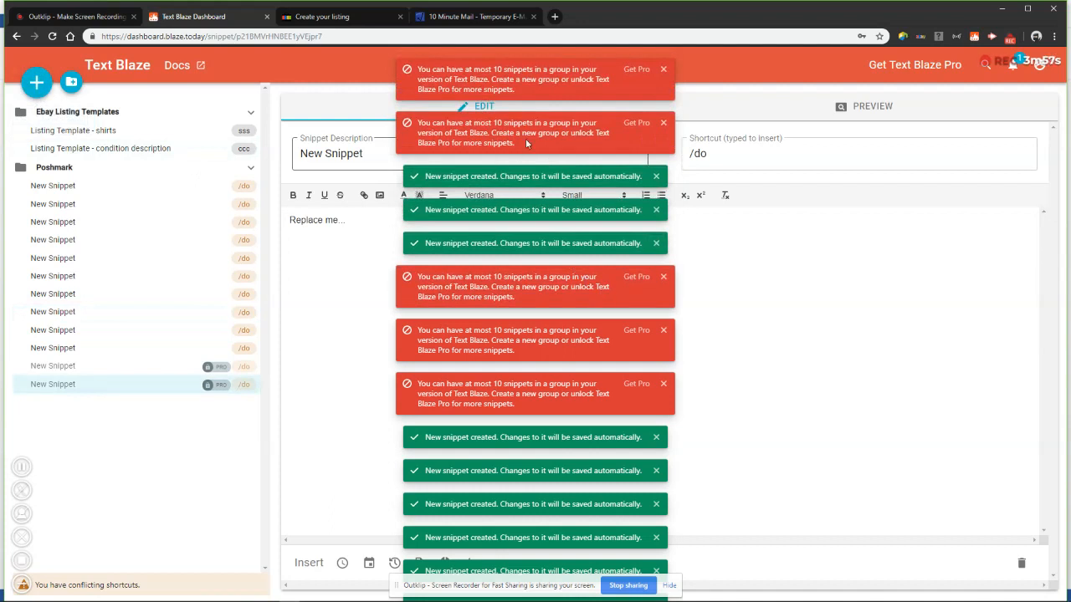